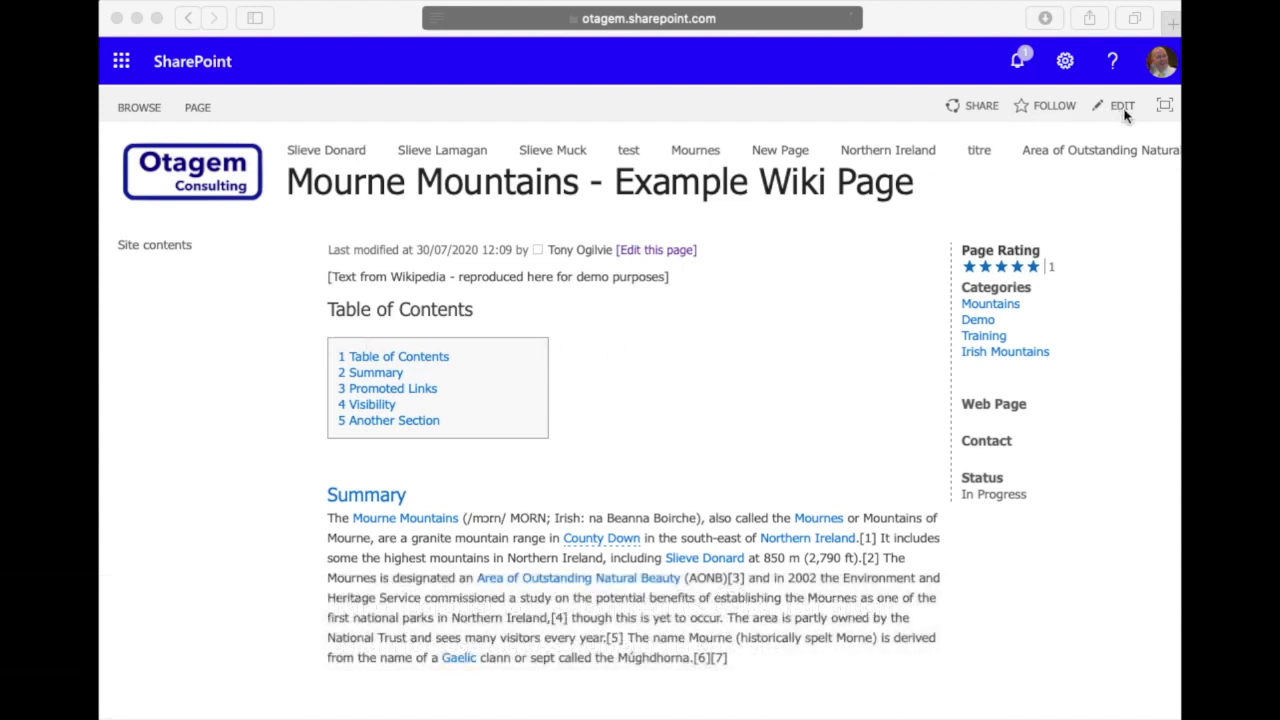
- Edit the Mourne Mountains page and review the Table of Contents snippet's embed code, closing it unchanged
{"action": "left_click", "coordinate": [1122, 106]}
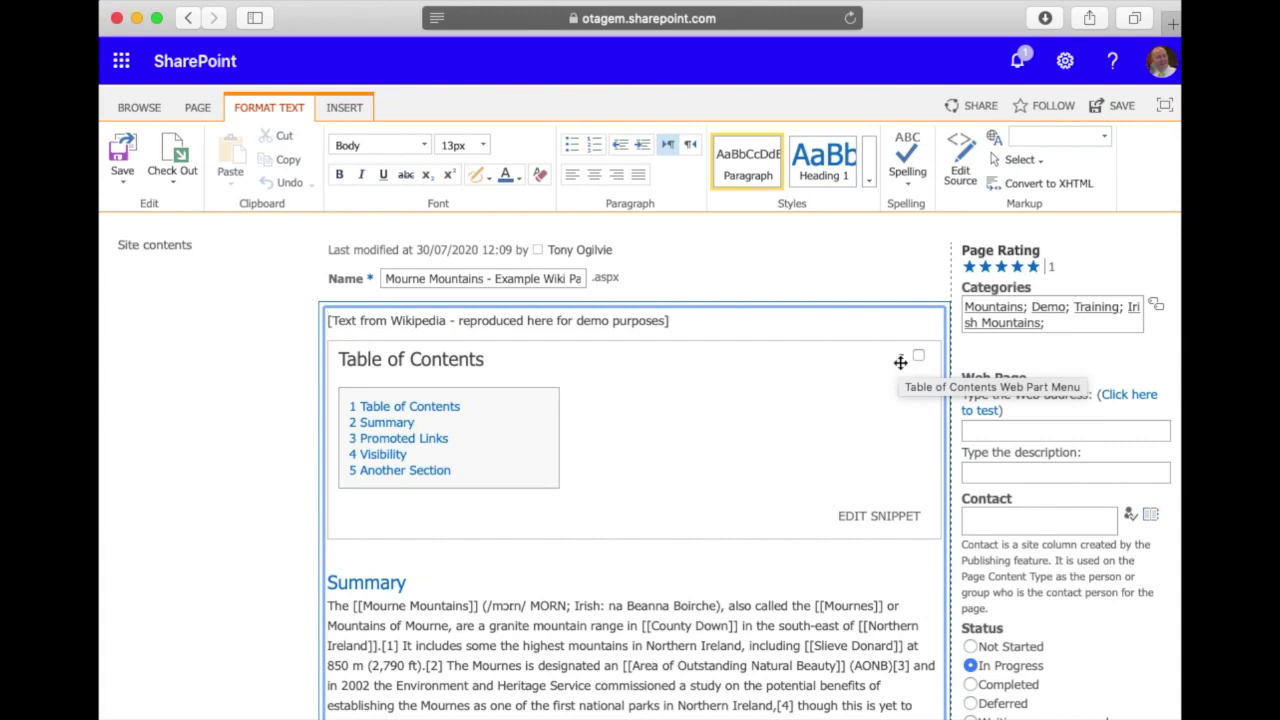
{"action": "left_click", "coordinate": [880, 517]}
{"action": "scroll", "coordinate": [607, 381], "scroll_direction": "down", "scroll_amount": 10}
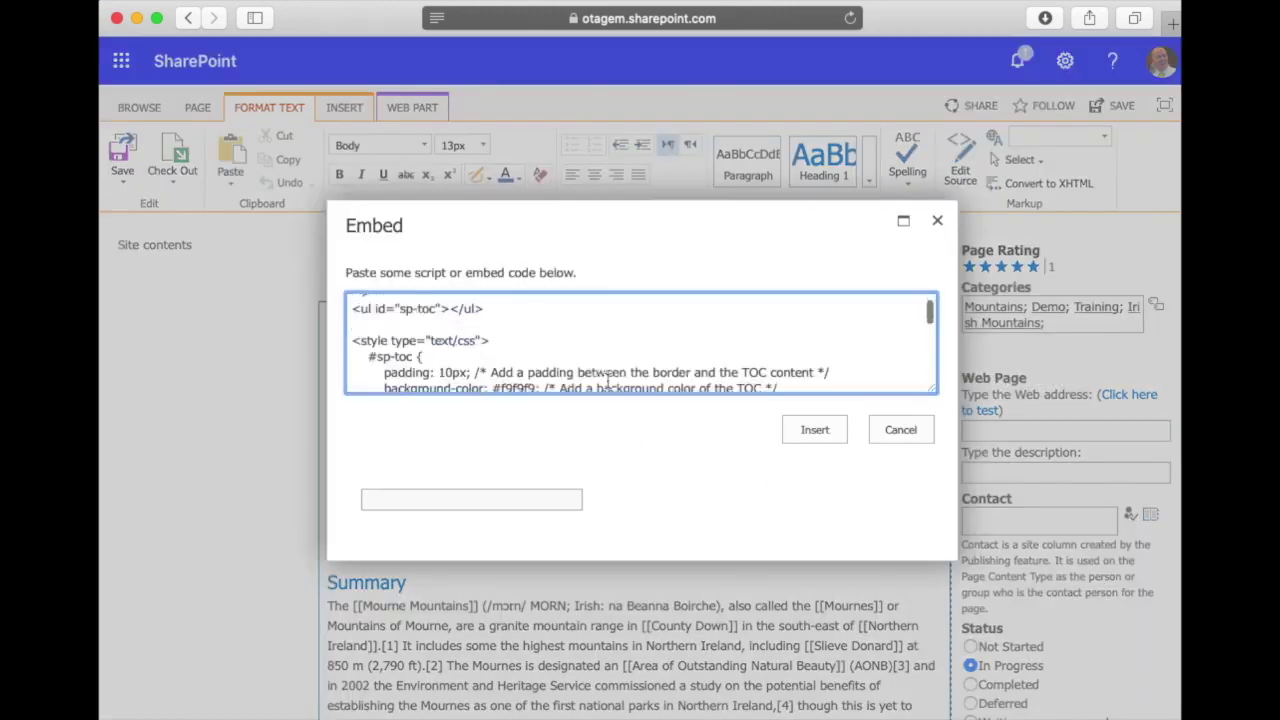
{"action": "left_click", "coordinate": [899, 428]}
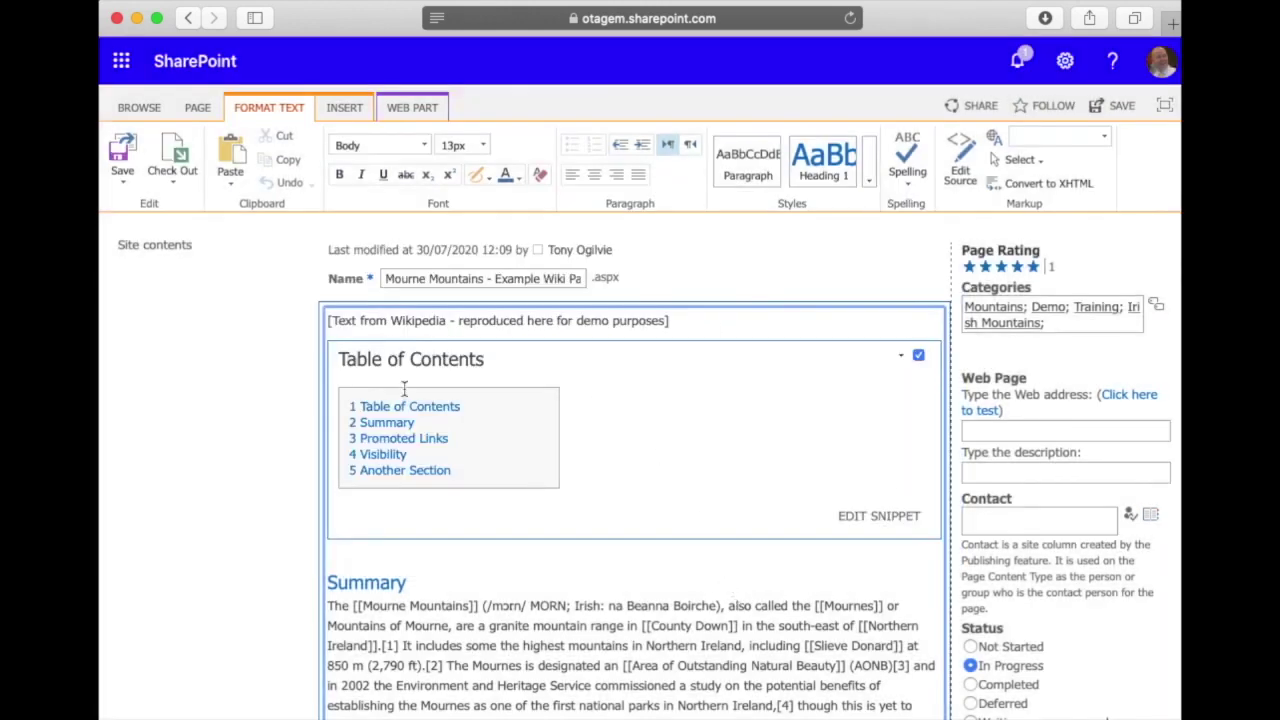
- Export the Table of Contents web part to a file and save the Mourne Mountains page
{"action": "left_click", "coordinate": [901, 357]}
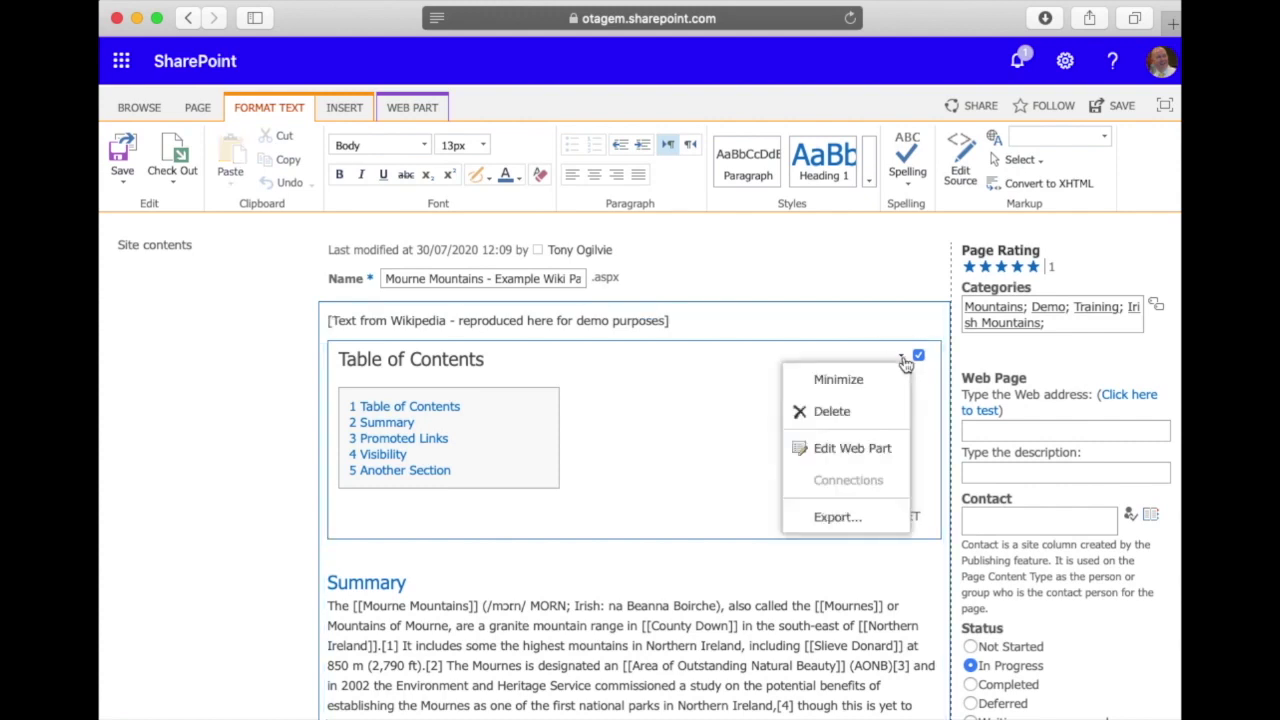
{"action": "left_click", "coordinate": [832, 524]}
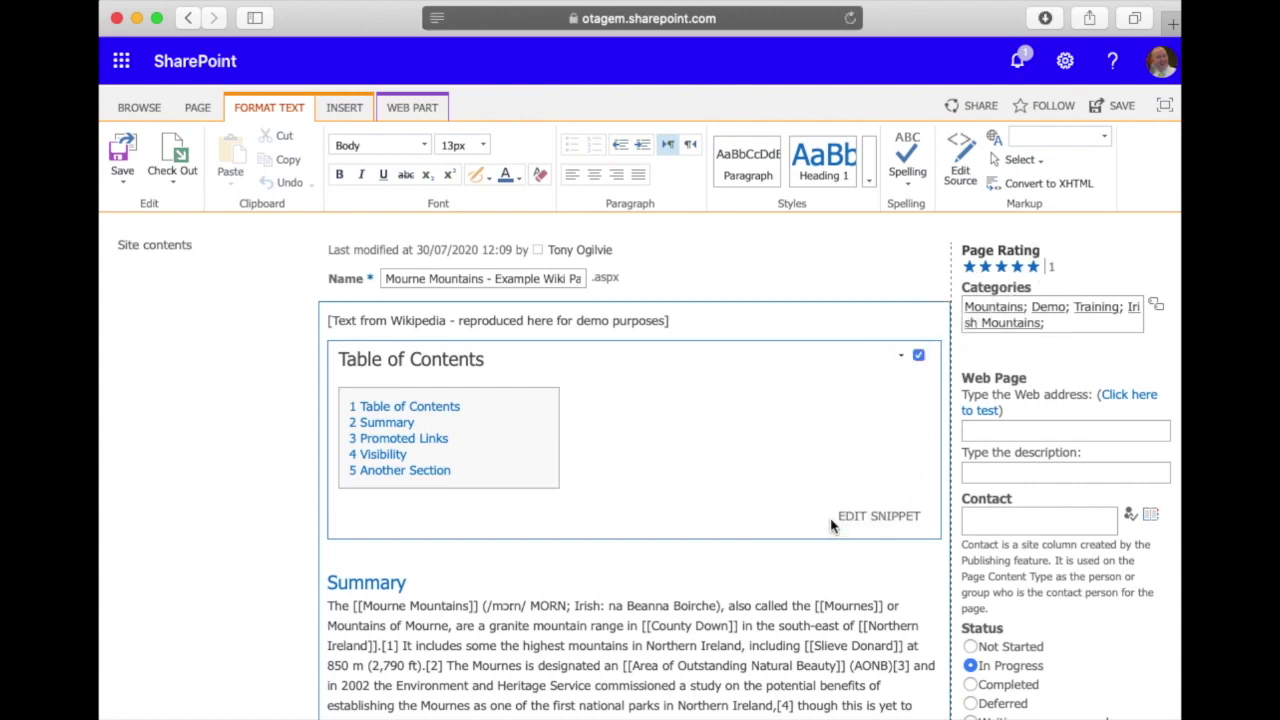
{"action": "left_click", "coordinate": [121, 160]}
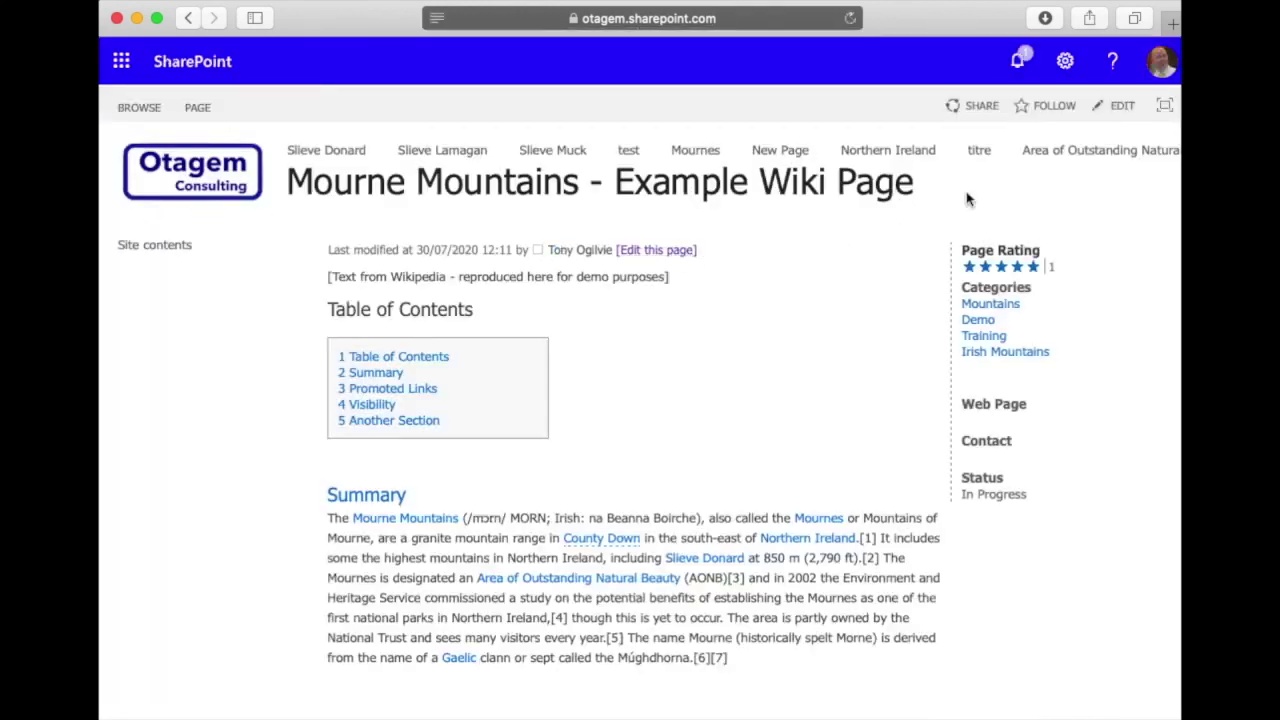
- Open the Web Part Gallery via Site settings and start uploading a web part file
{"action": "left_click", "coordinate": [1065, 61]}
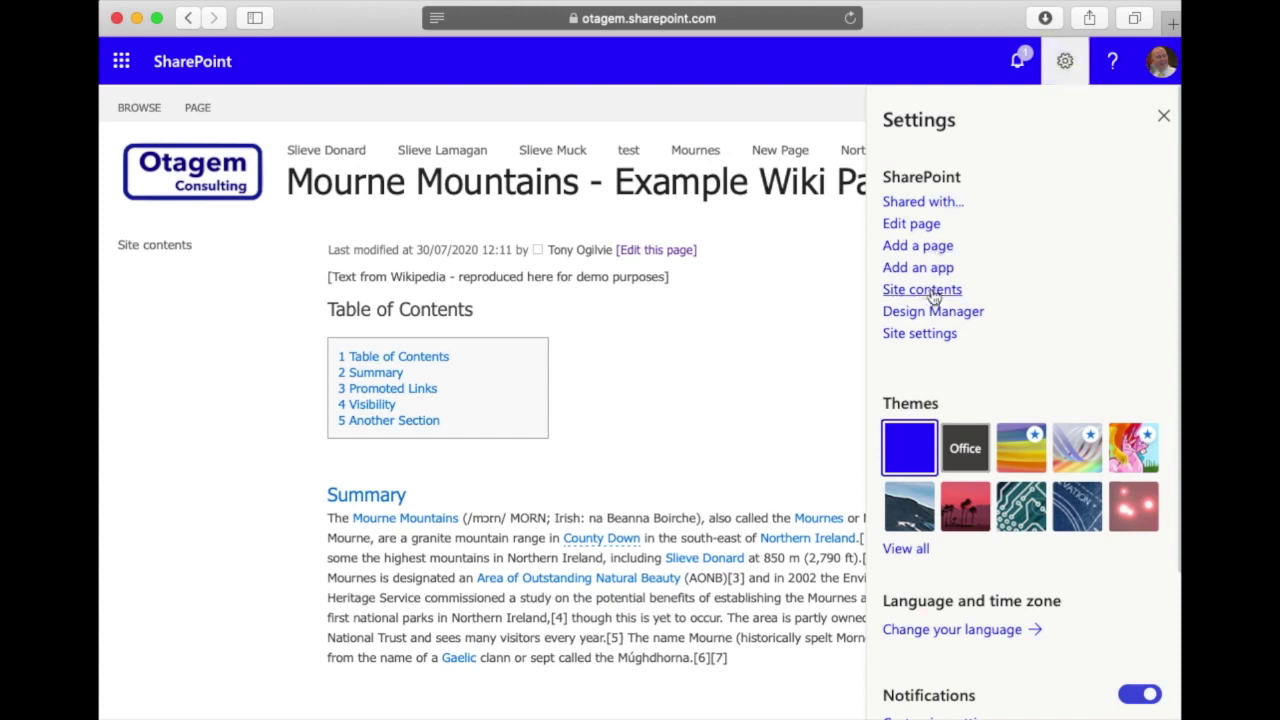
{"action": "left_click", "coordinate": [928, 335]}
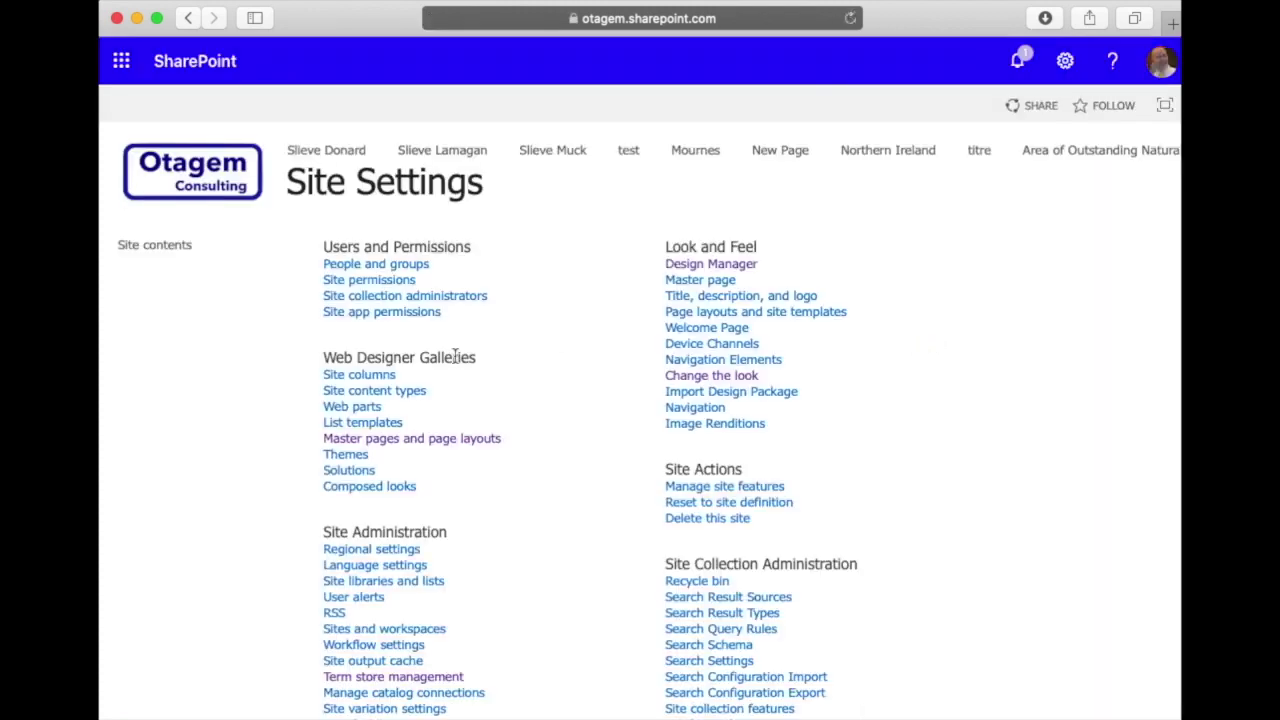
{"action": "left_click", "coordinate": [363, 411]}
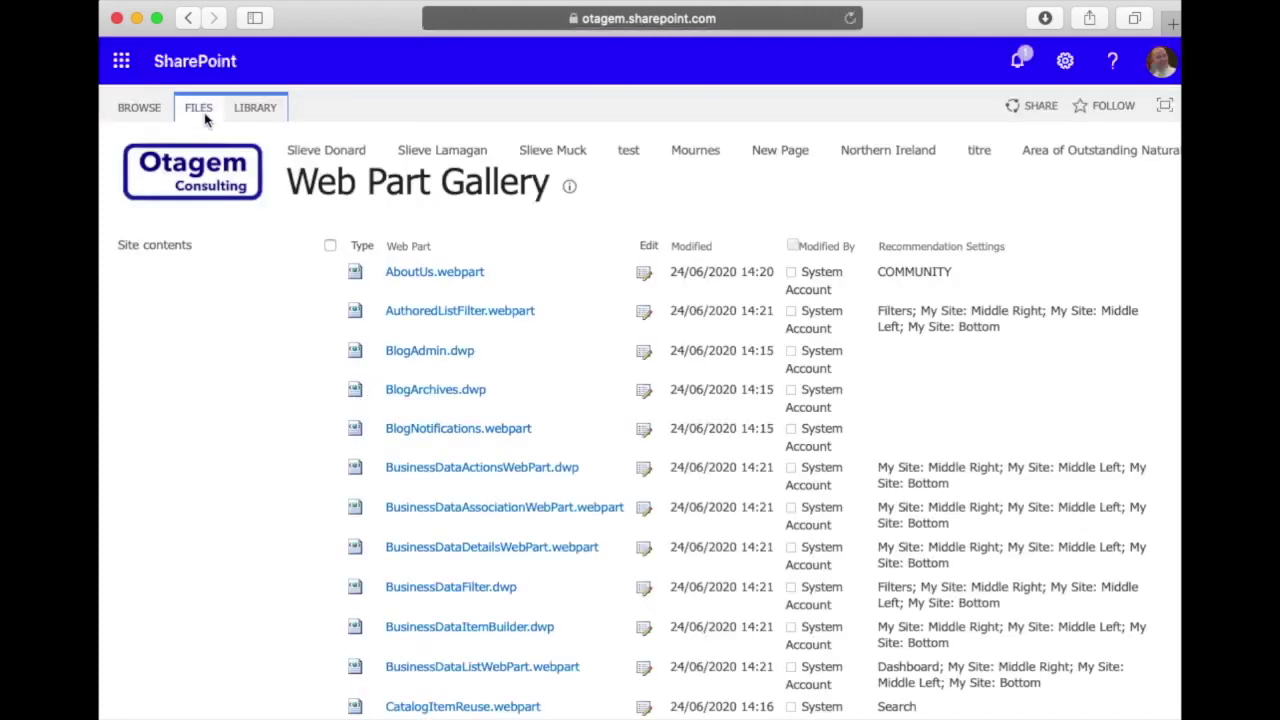
{"action": "left_click", "coordinate": [200, 108]}
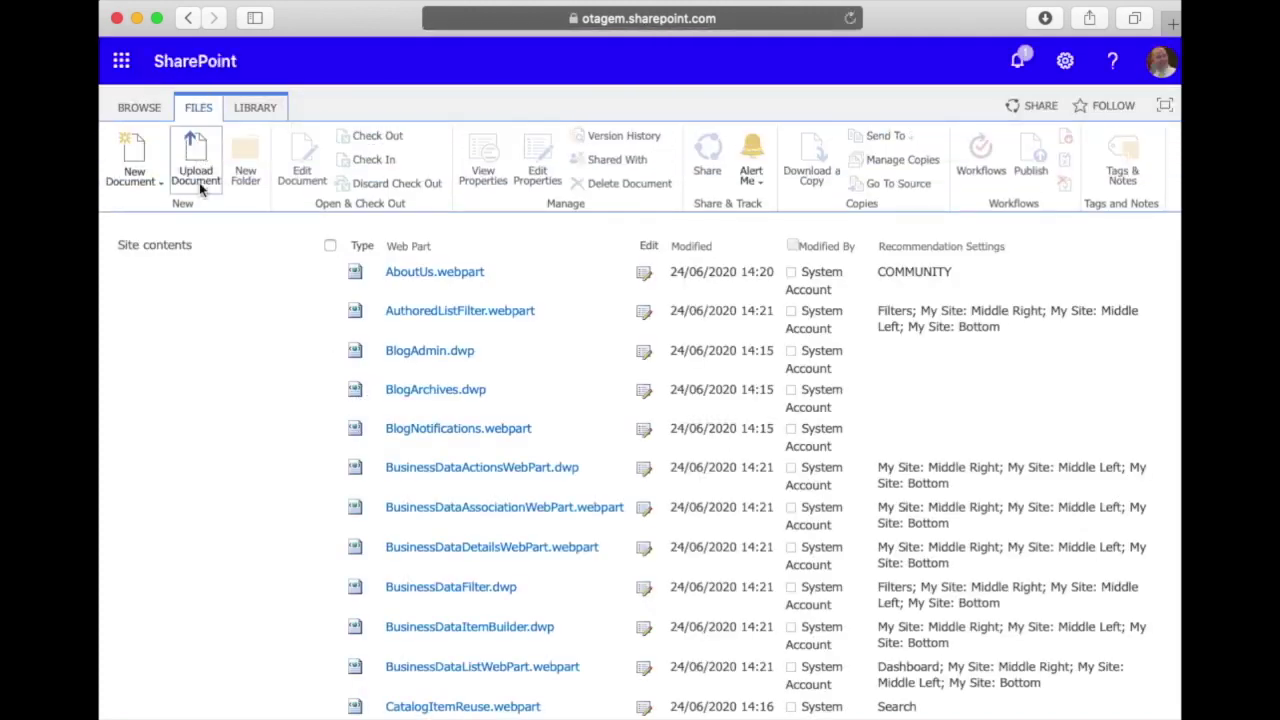
{"action": "left_click", "coordinate": [198, 181]}
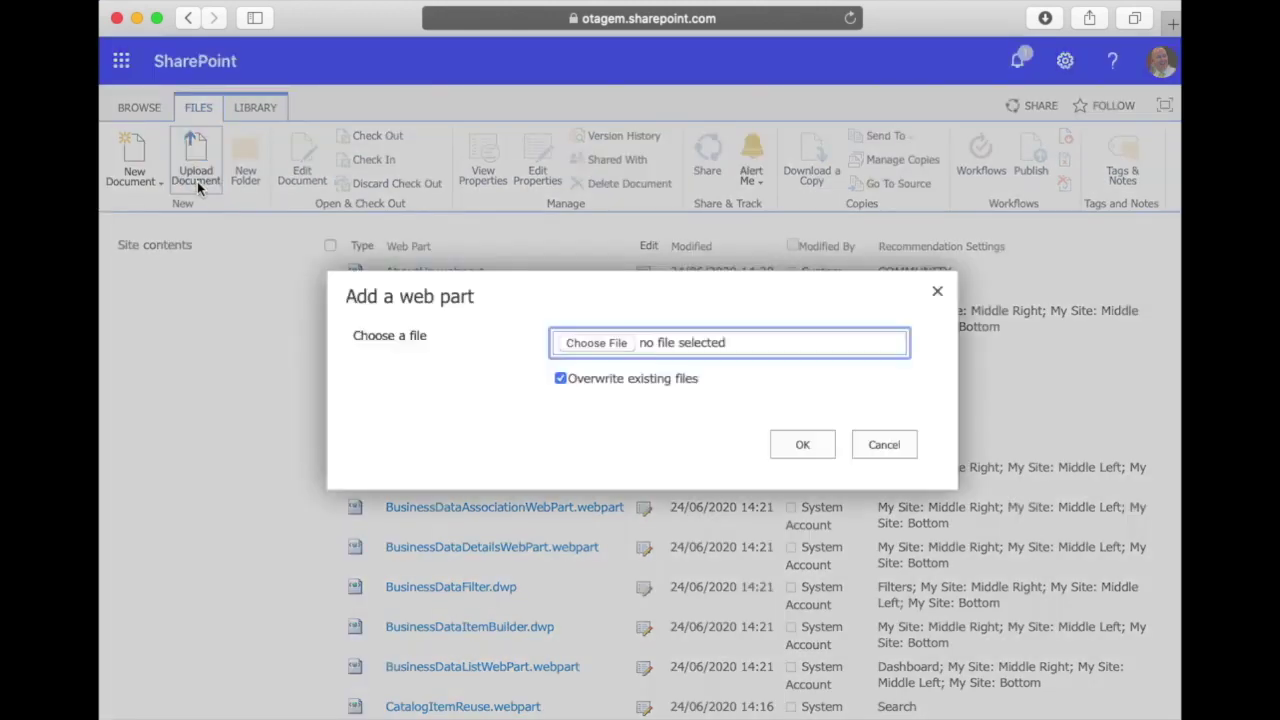
{"action": "left_click", "coordinate": [577, 341]}
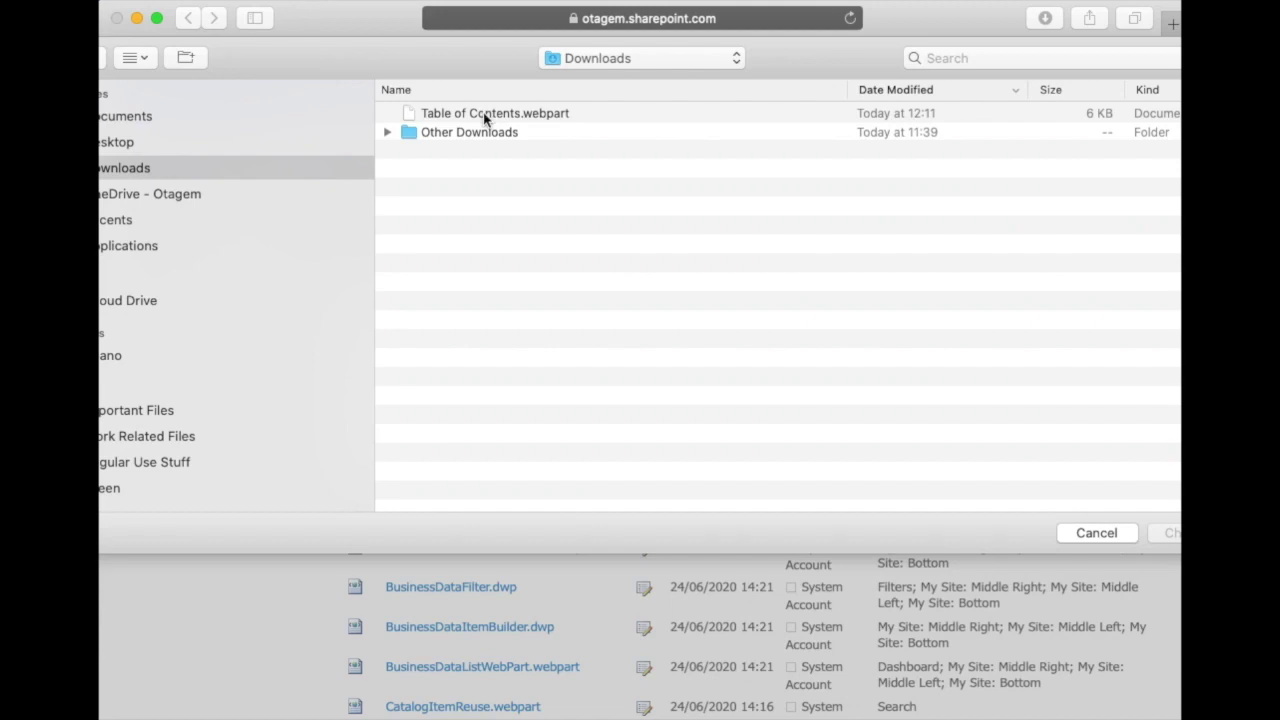
- Upload Table of Contents.webpart from Downloads into the Web Part Gallery
{"action": "left_click", "coordinate": [483, 113]}
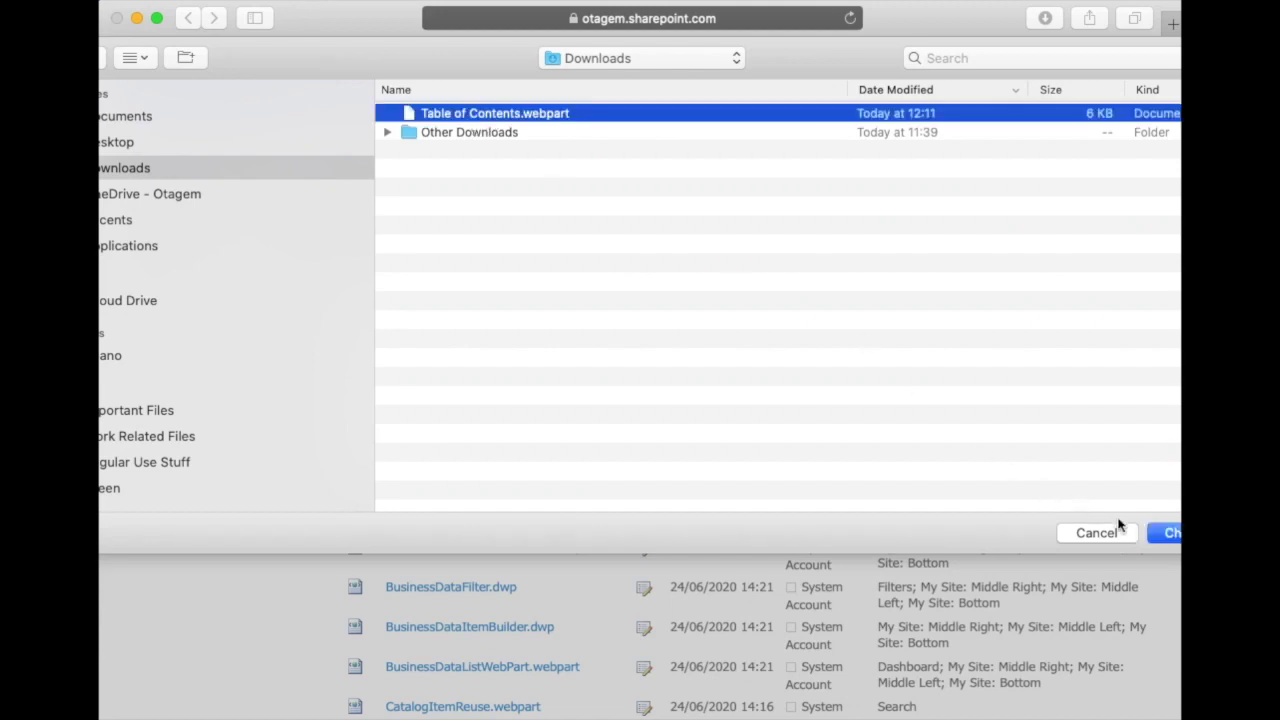
{"action": "left_click", "coordinate": [1166, 533]}
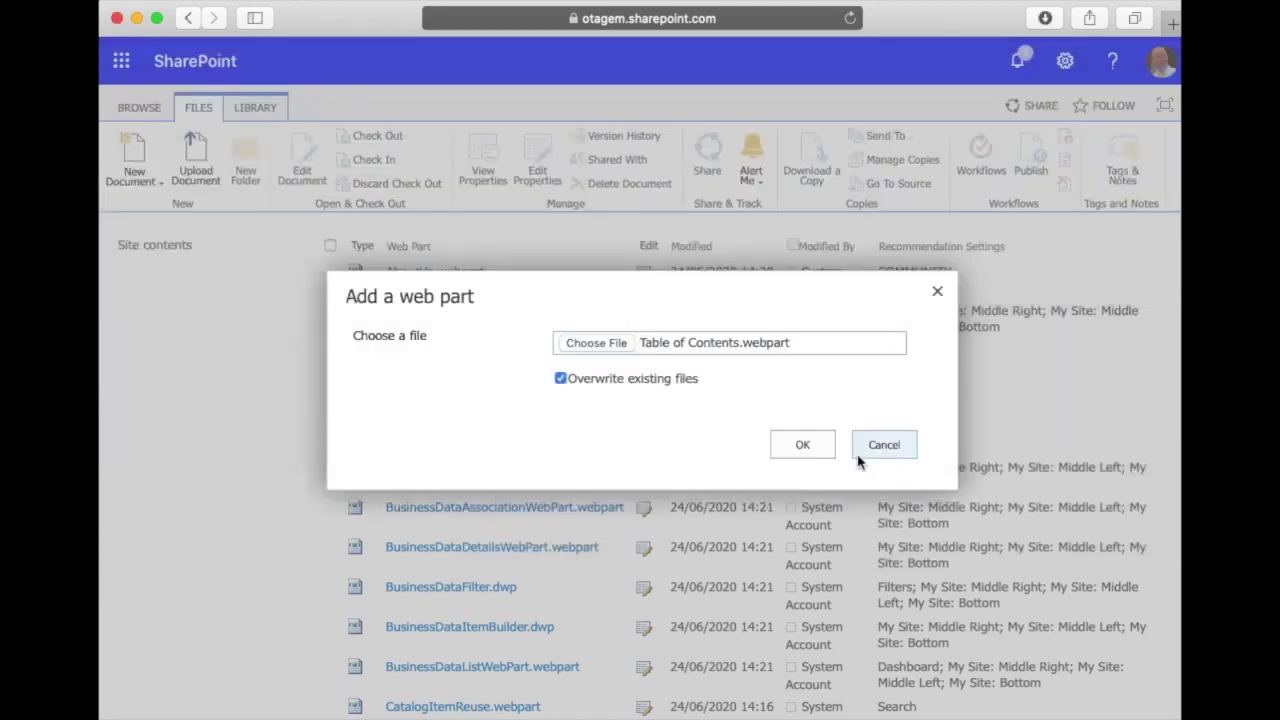
{"action": "left_click", "coordinate": [821, 449]}
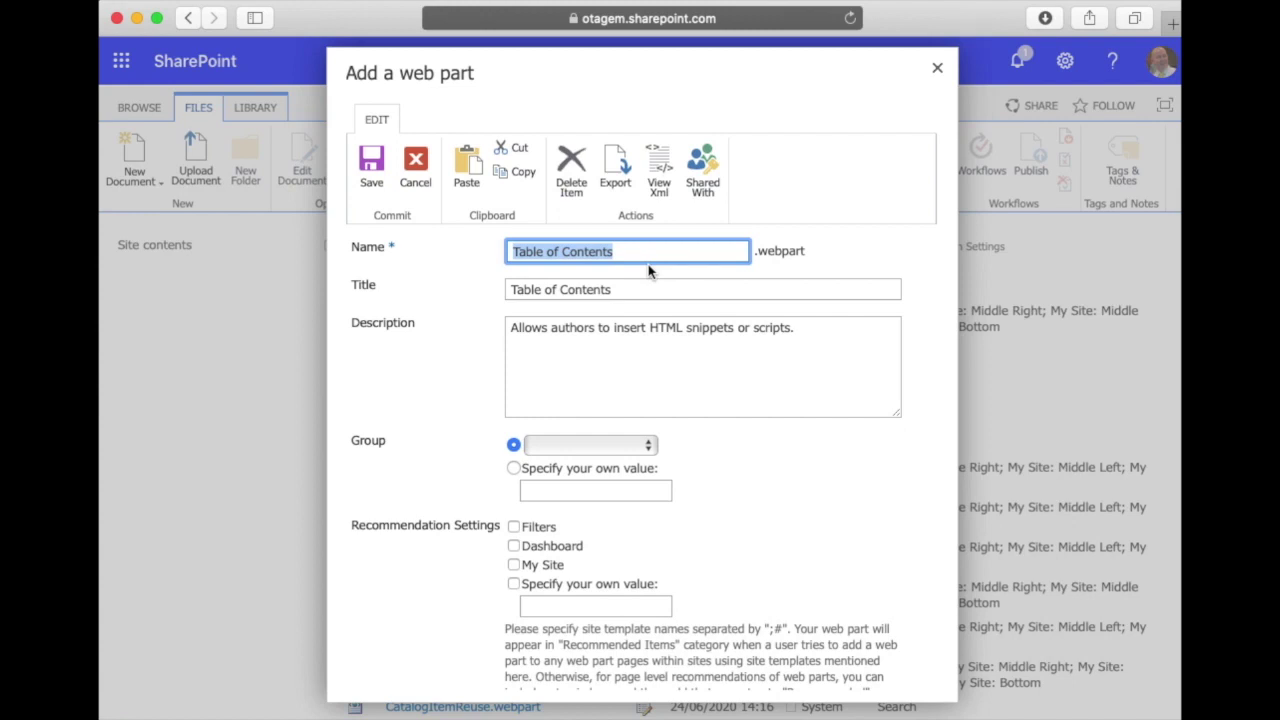
- Set the web part's name, title and description to 'Wiki Page Table of Contents'
{"action": "key", "text": "Left"}
{"action": "type", "text": "Wiki Page"}
{"action": "triple_click", "coordinate": [633, 289]}
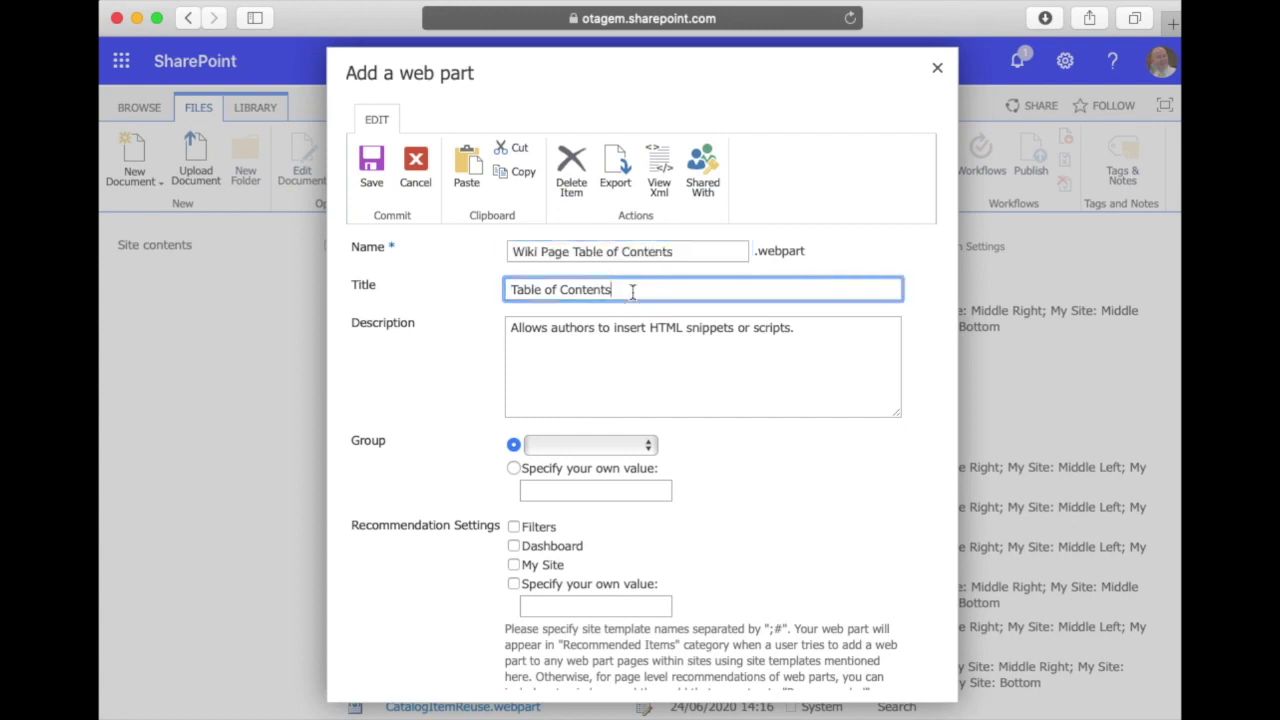
{"action": "type", "text": "Wiki Page Table of Contents"}
{"action": "left_click", "coordinate": [636, 328]}
{"action": "triple_click", "coordinate": [636, 340]}
{"action": "type", "text": "Wiki Page Table of Contents"}
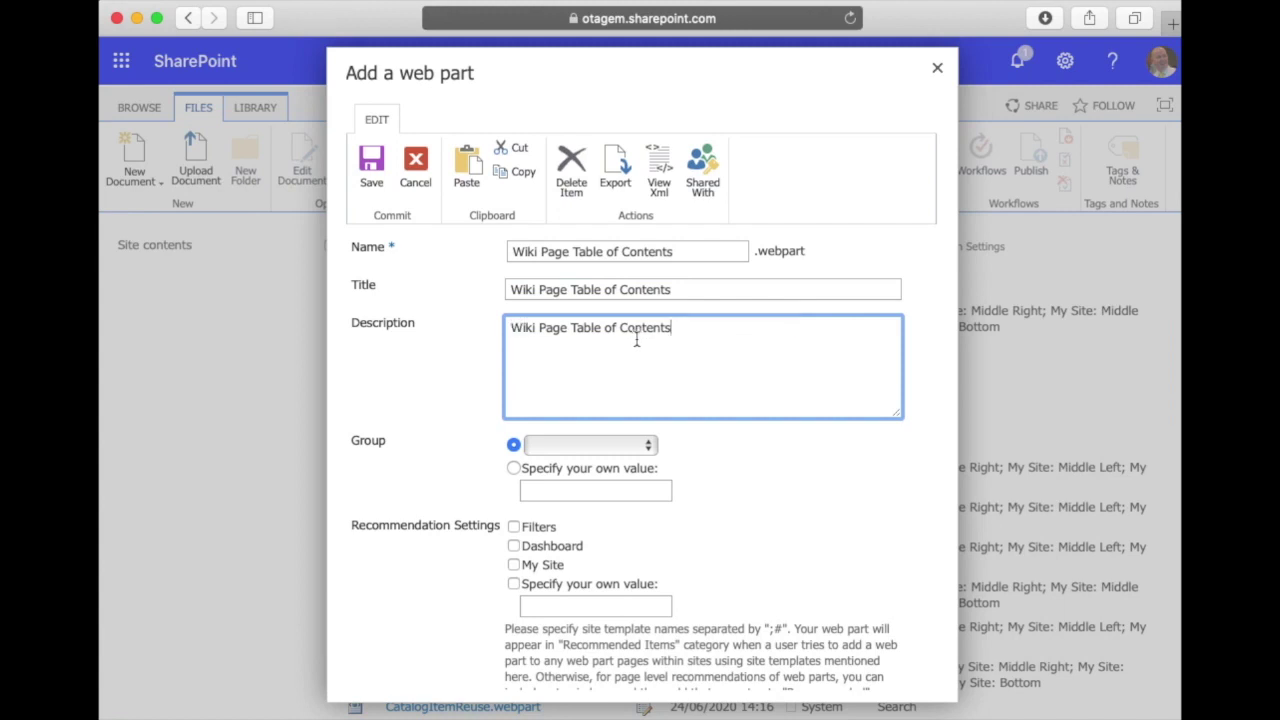
- Place it in a custom 'Wiki Web Parts' group, save it, and return to the site
{"action": "left_click", "coordinate": [524, 488]}
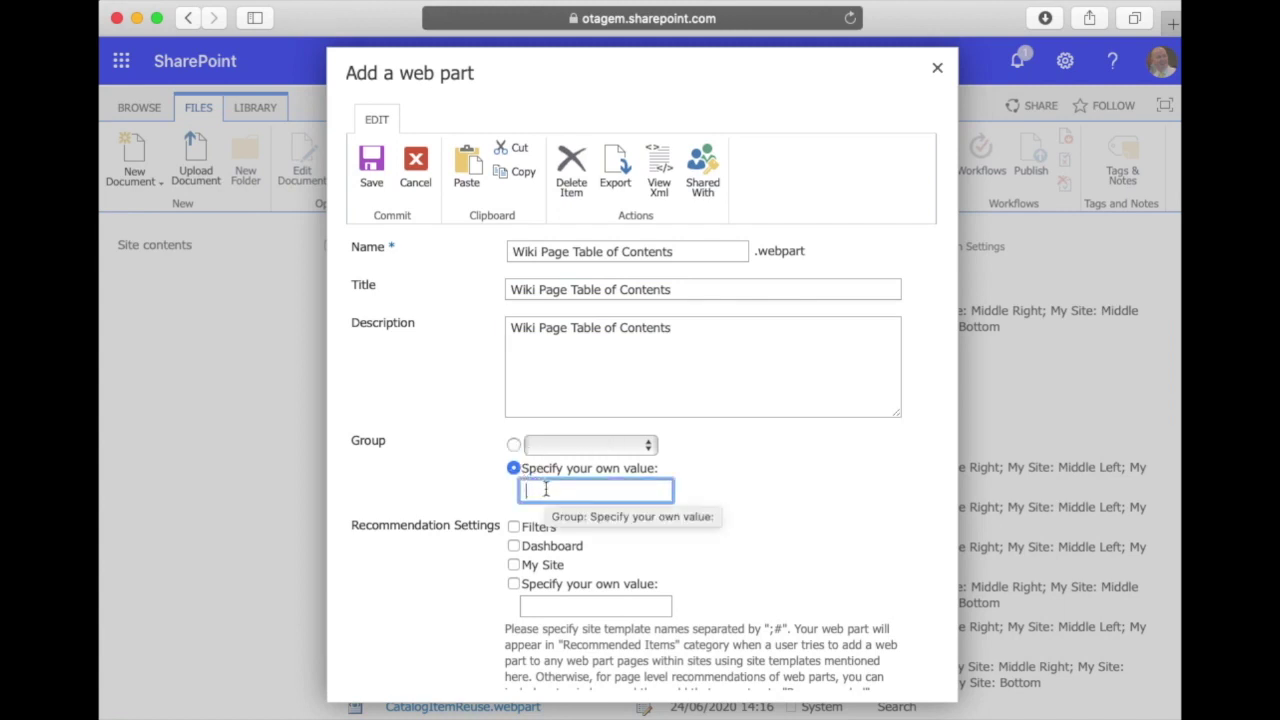
{"action": "type", "text": "Wiki"}
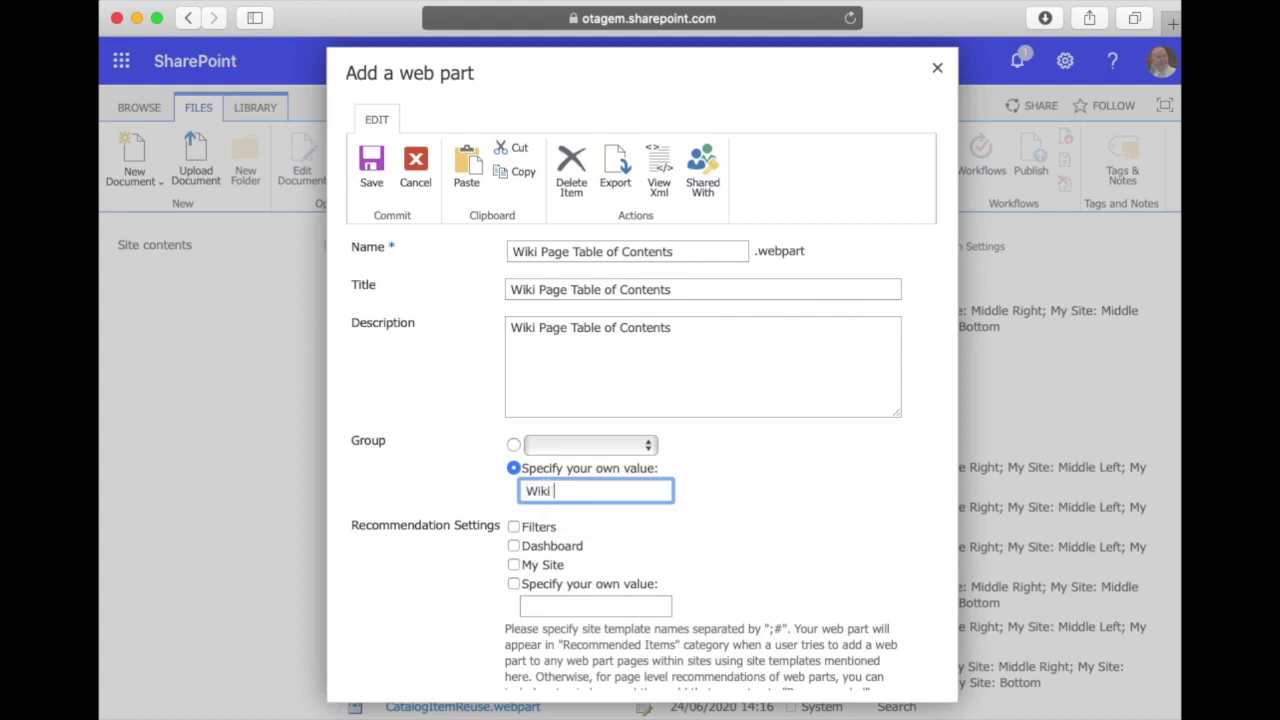
{"action": "type", "text": " P"}
{"action": "key", "text": "BackSpace"}
{"action": "type", "text": "Web Parts"}
{"action": "scroll", "coordinate": [640, 520], "scroll_direction": "down", "scroll_amount": 1}
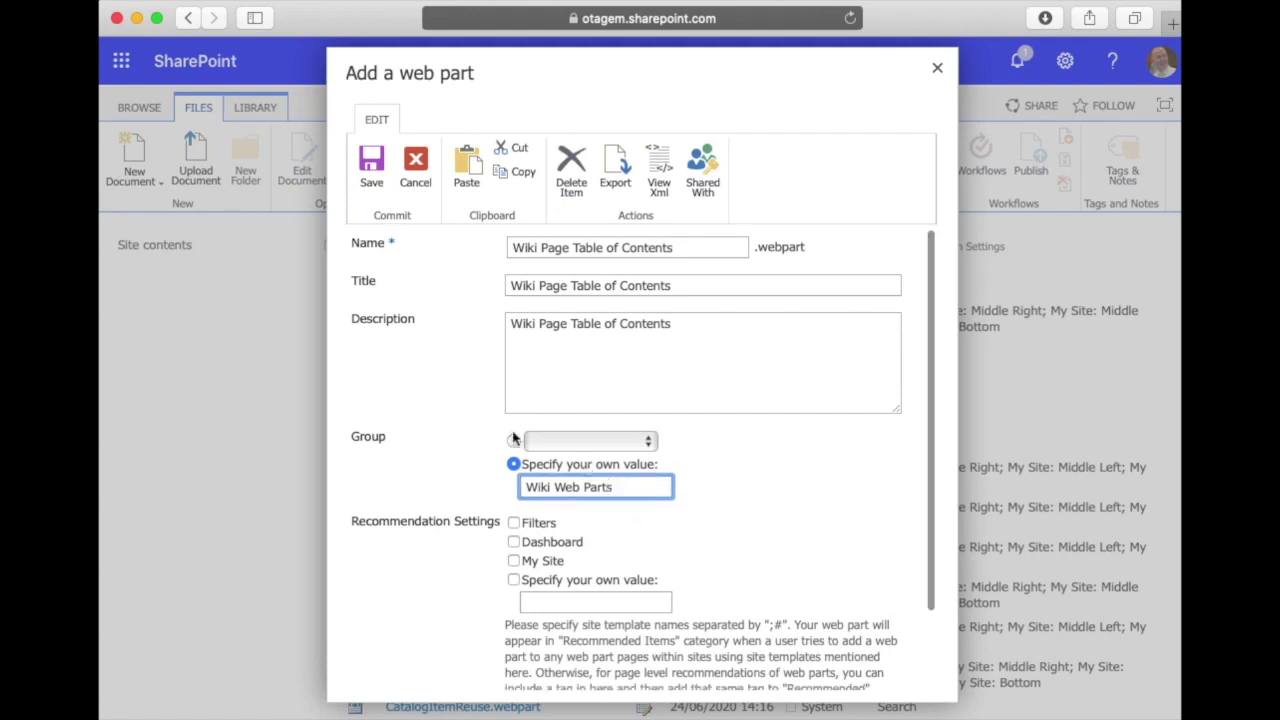
{"action": "left_click", "coordinate": [361, 168]}
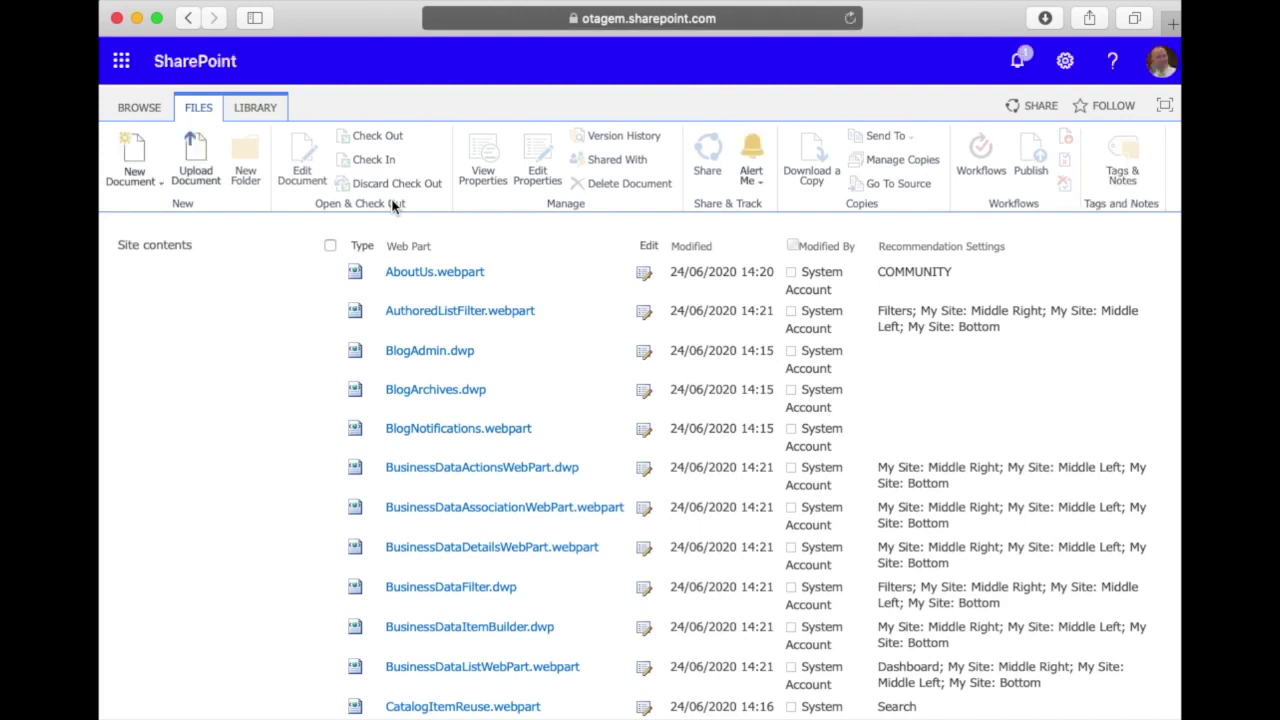
{"action": "left_click", "coordinate": [139, 107]}
- Go to the wiki home page, open the Slieve Donard page, and start editing it
{"action": "left_click", "coordinate": [166, 183]}
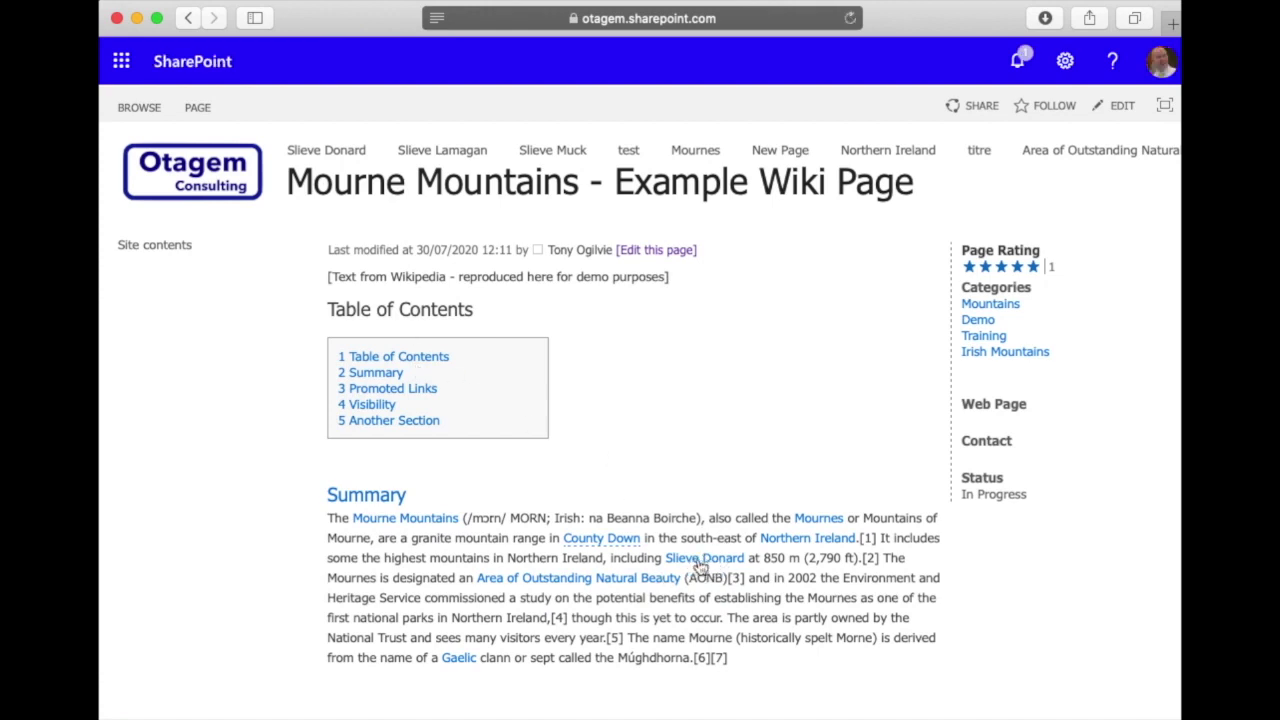
{"action": "left_click", "coordinate": [700, 564]}
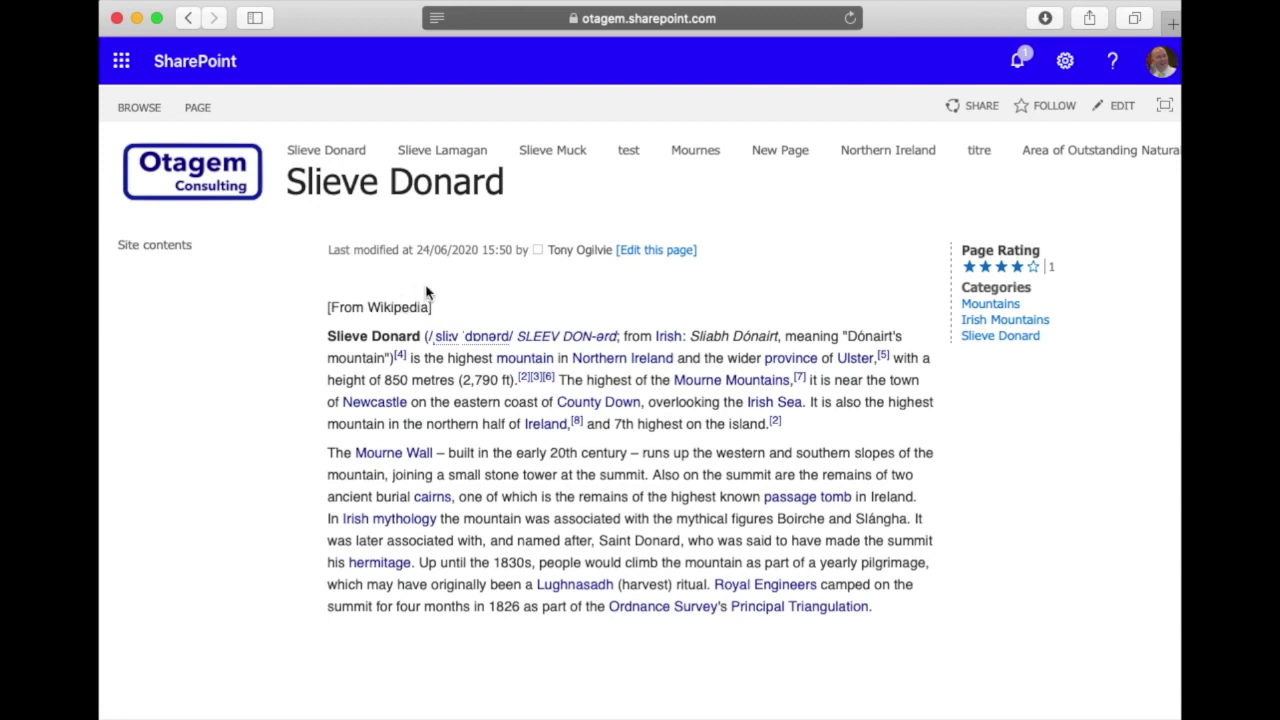
{"action": "left_click", "coordinate": [1122, 108]}
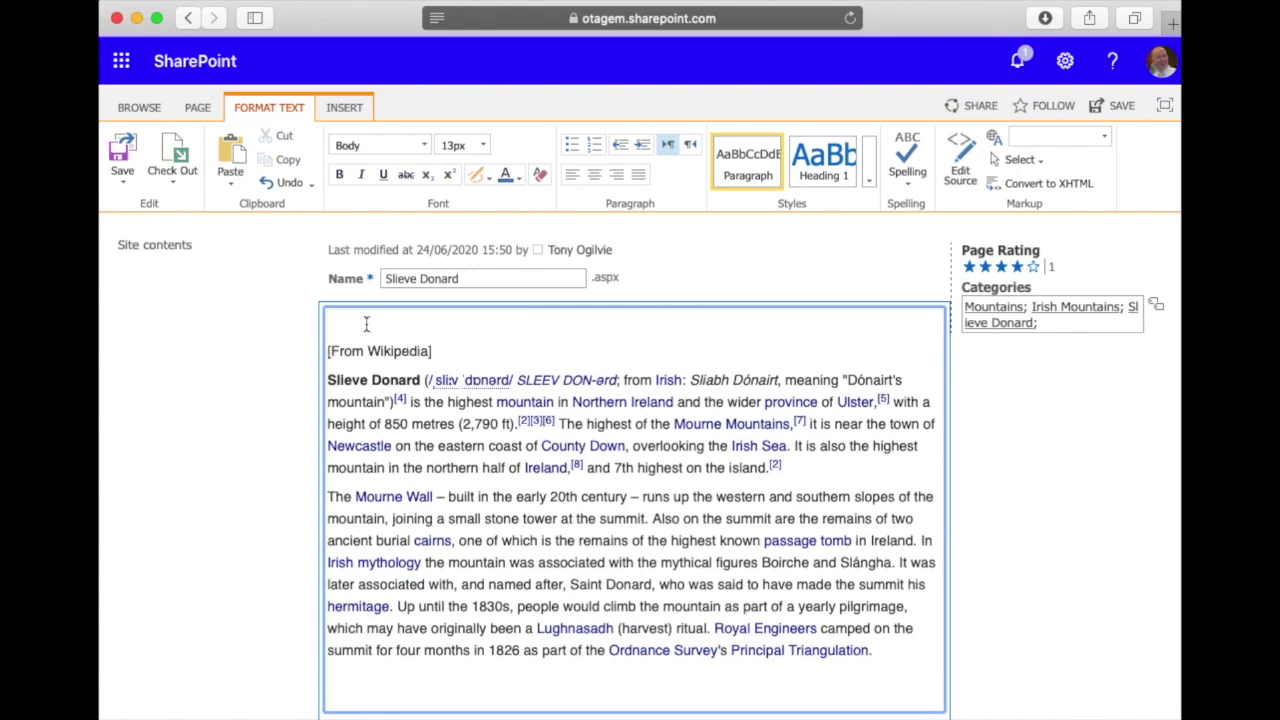
- Add Wiki Page Table of Contents from the Wiki Web Parts category to the page top
{"action": "left_click", "coordinate": [345, 108]}
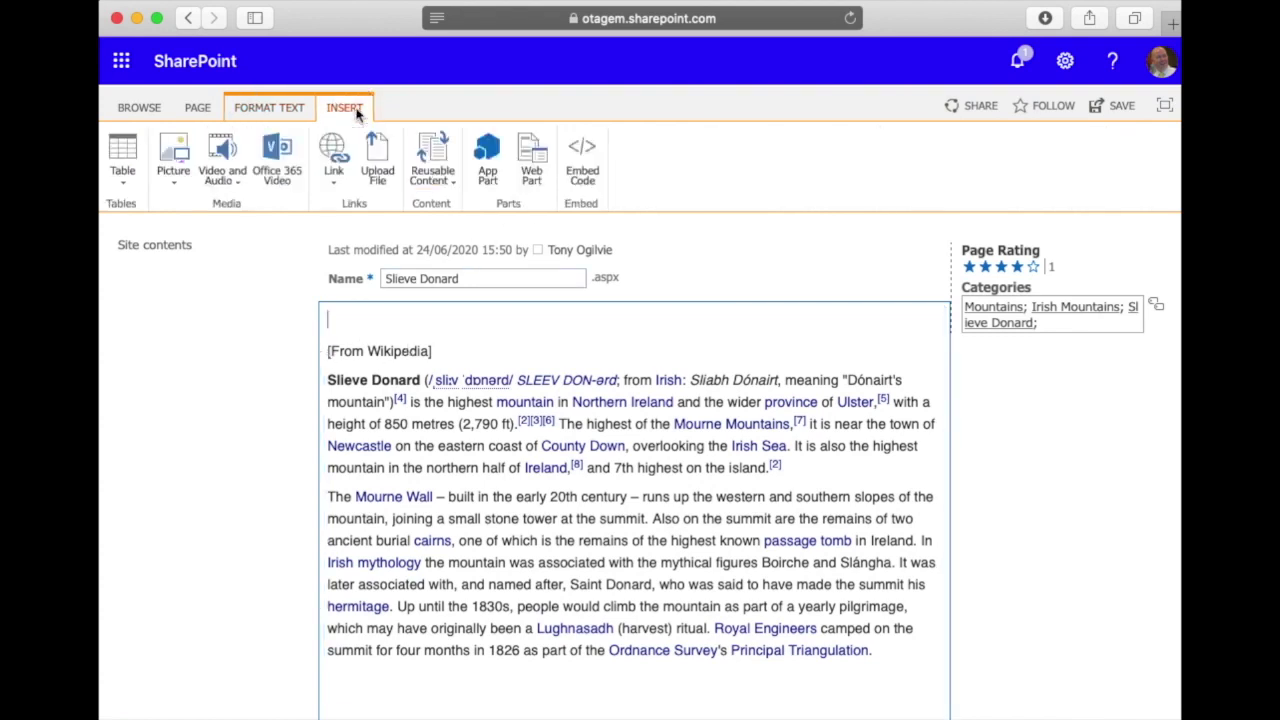
{"action": "left_click", "coordinate": [526, 166]}
{"action": "scroll", "coordinate": [200, 368], "scroll_direction": "down", "scroll_amount": 4}
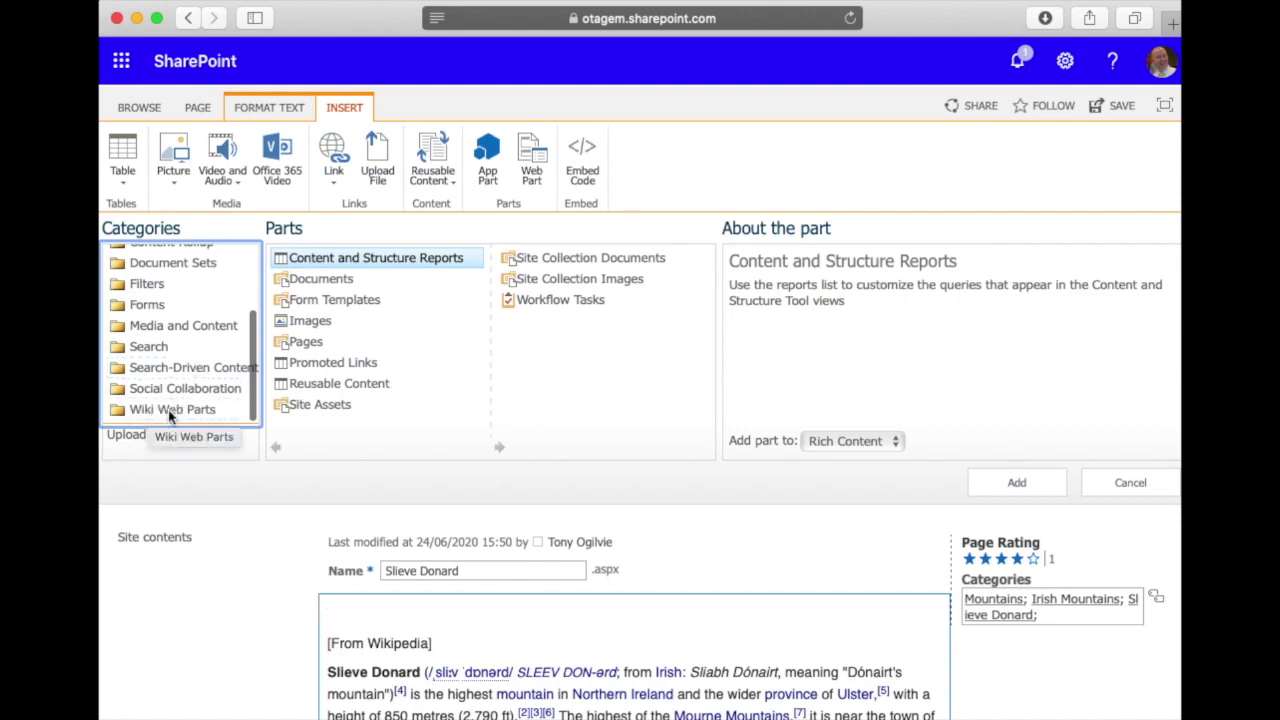
{"action": "left_click", "coordinate": [162, 412]}
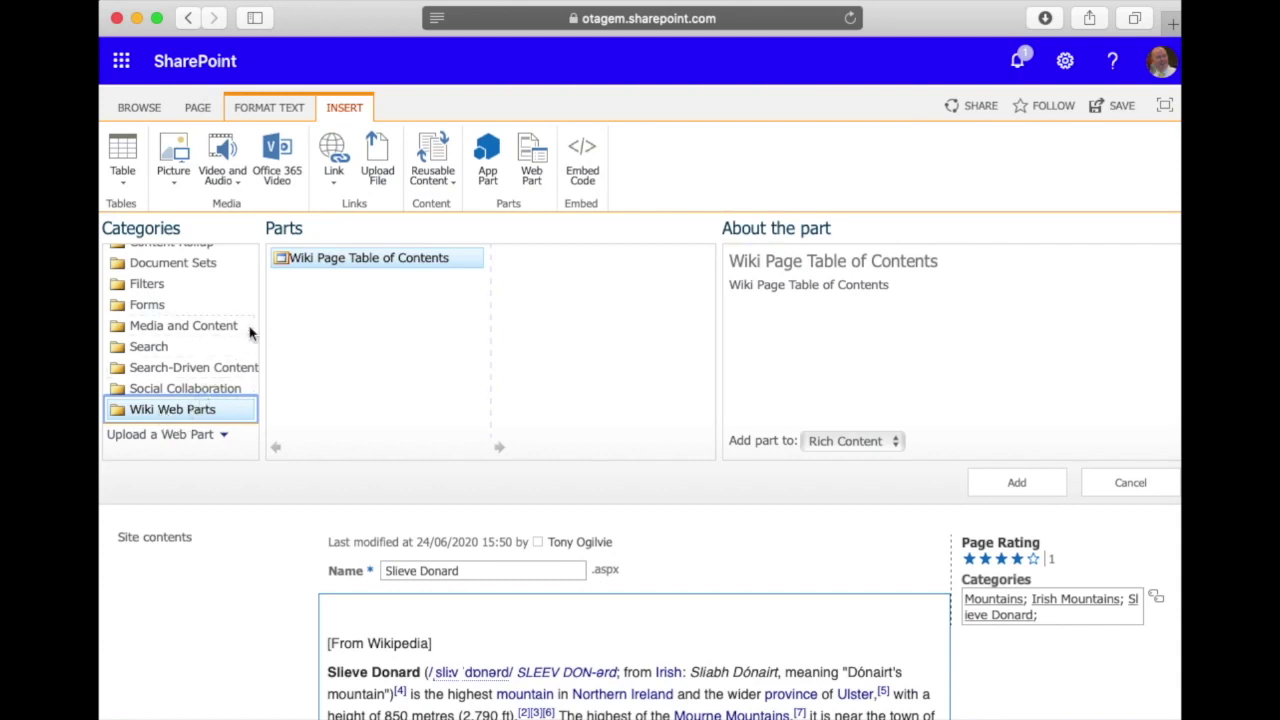
{"action": "left_click", "coordinate": [377, 261]}
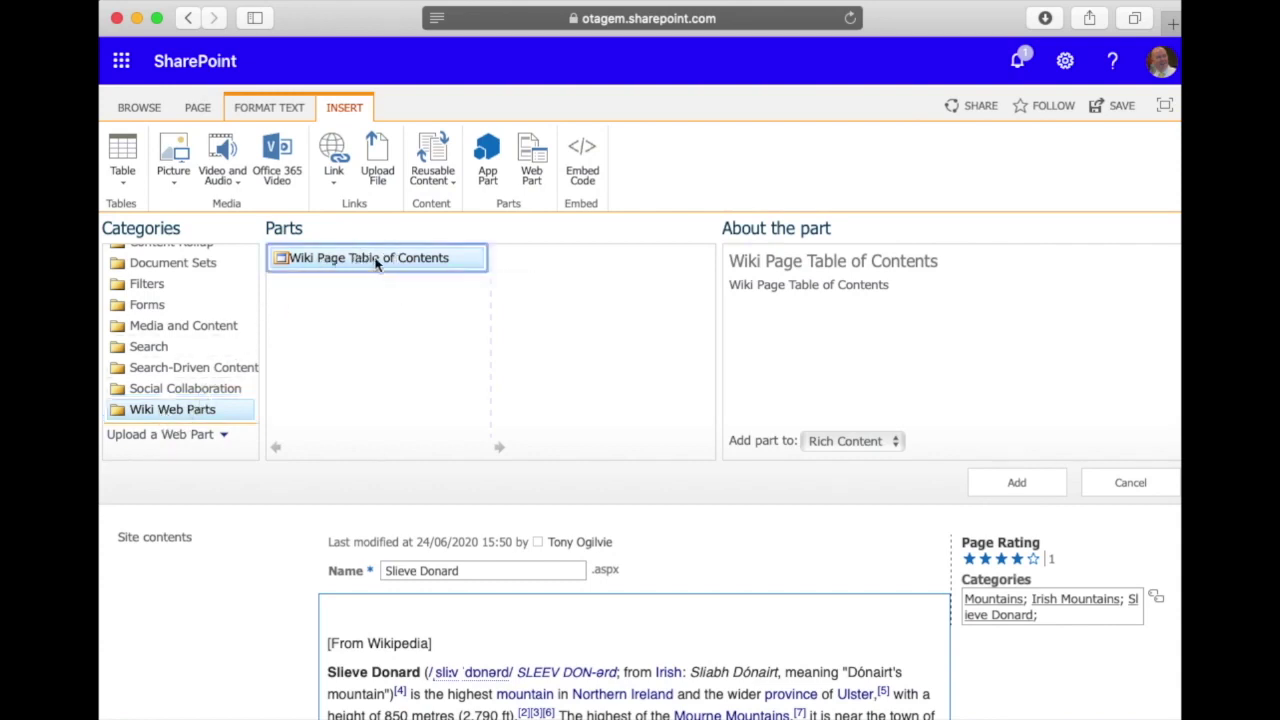
{"action": "left_click", "coordinate": [1007, 484]}
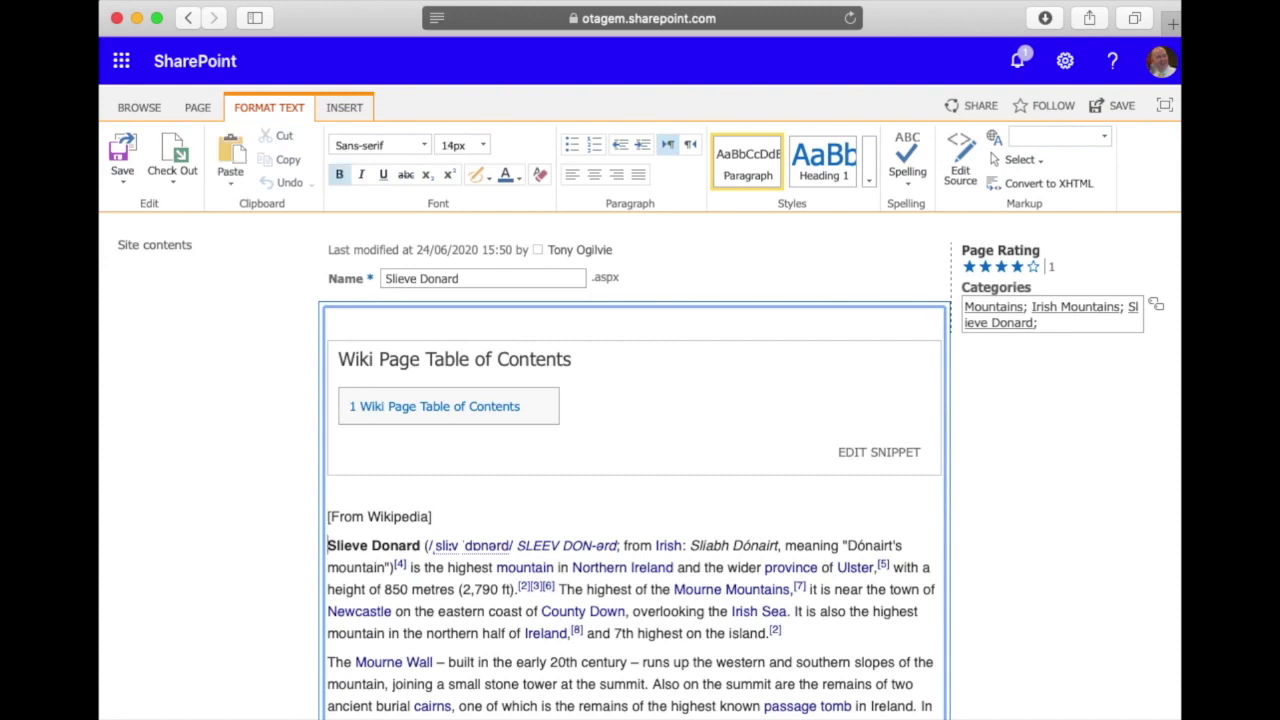
{"action": "key", "text": "Return"}
- Add an Introduction heading (typed 'Indroduction') above the first paragraph
{"action": "type", "text": "I"}
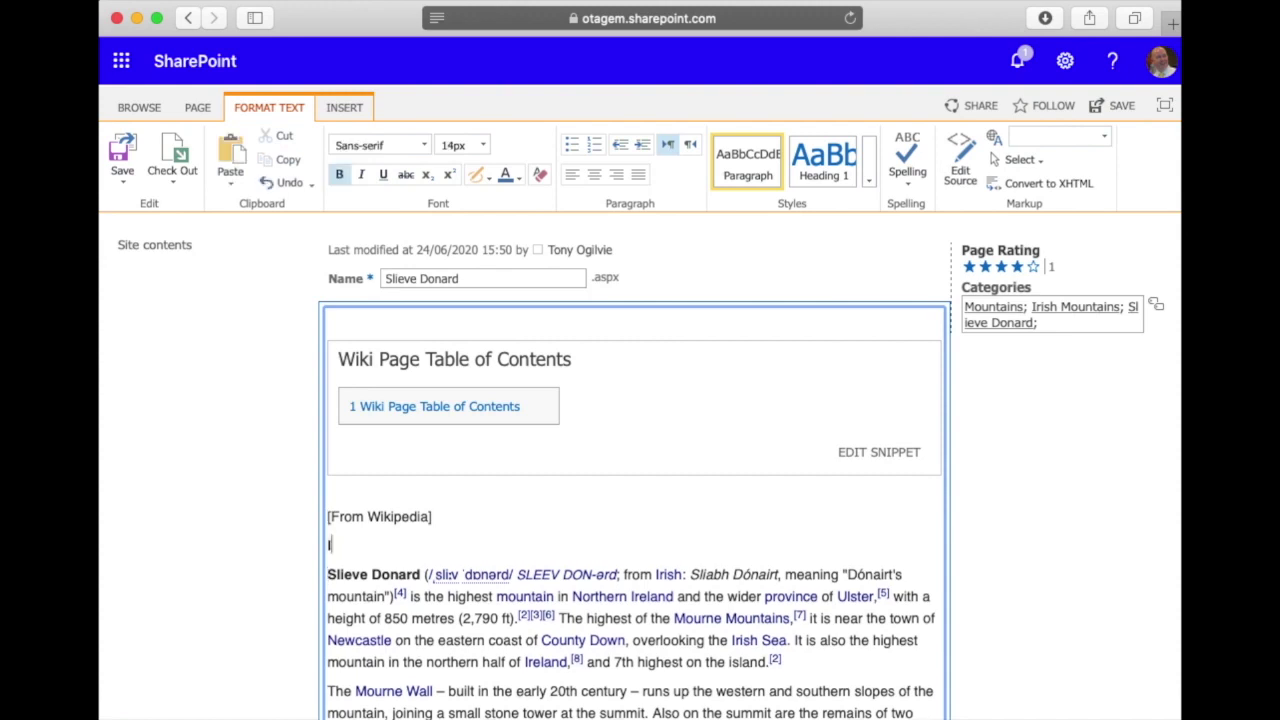
{"action": "type", "text": "nd"}
{"action": "type", "text": "roduction"}
{"action": "left_click", "coordinate": [868, 170]}
{"action": "left_click", "coordinate": [873, 203]}
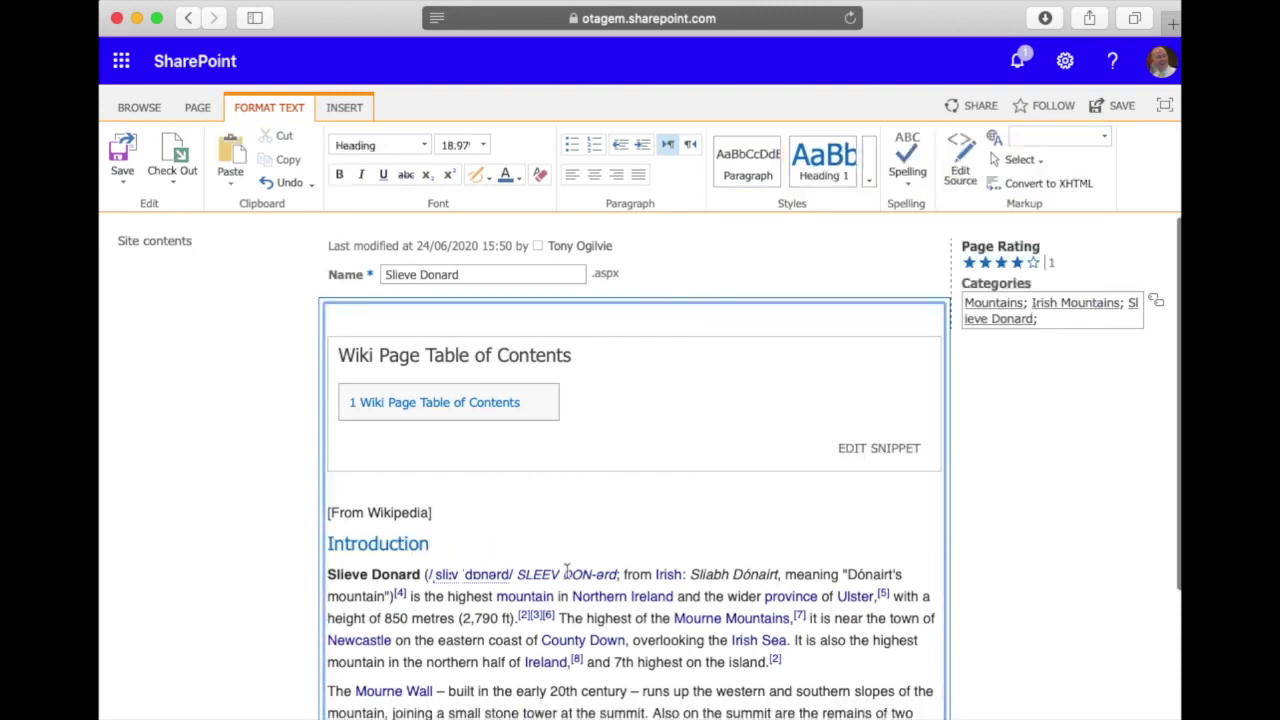
{"action": "scroll", "coordinate": [565, 570], "scroll_direction": "down", "scroll_amount": 4}
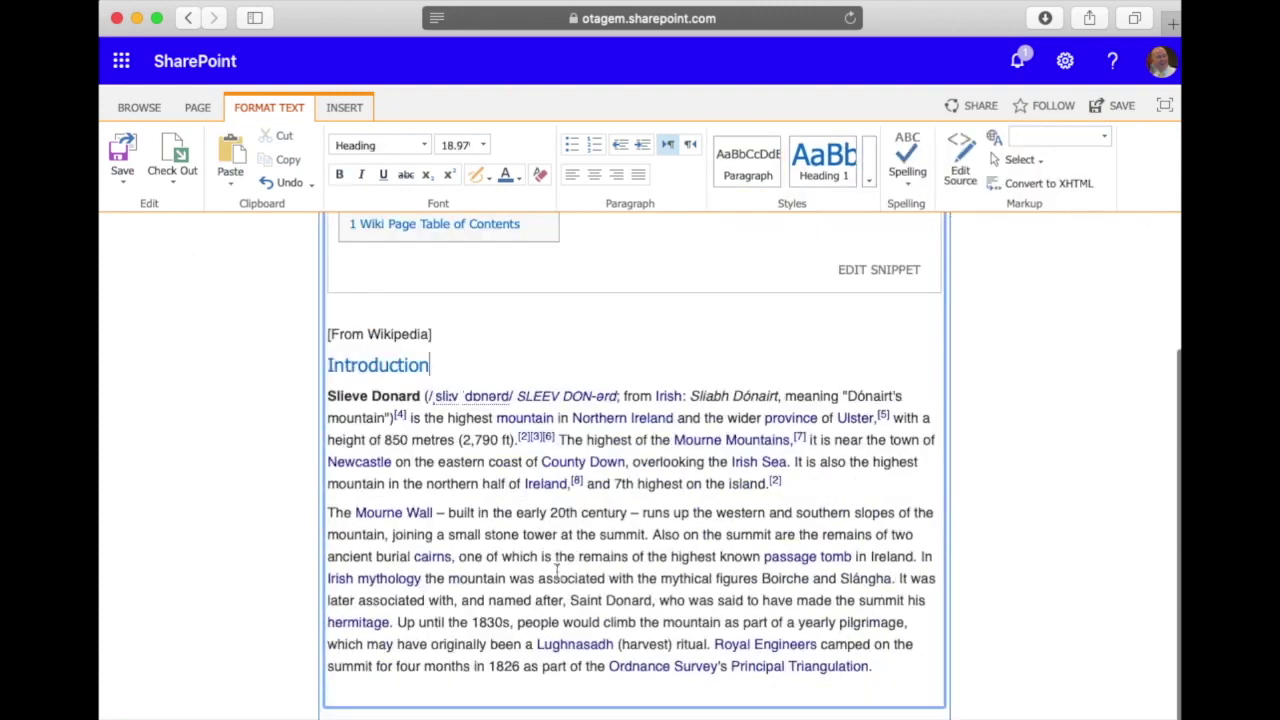
- Insert a 'The Mourne Wall' line before the Mourne Wall paragraph
{"action": "left_click", "coordinate": [330, 512]}
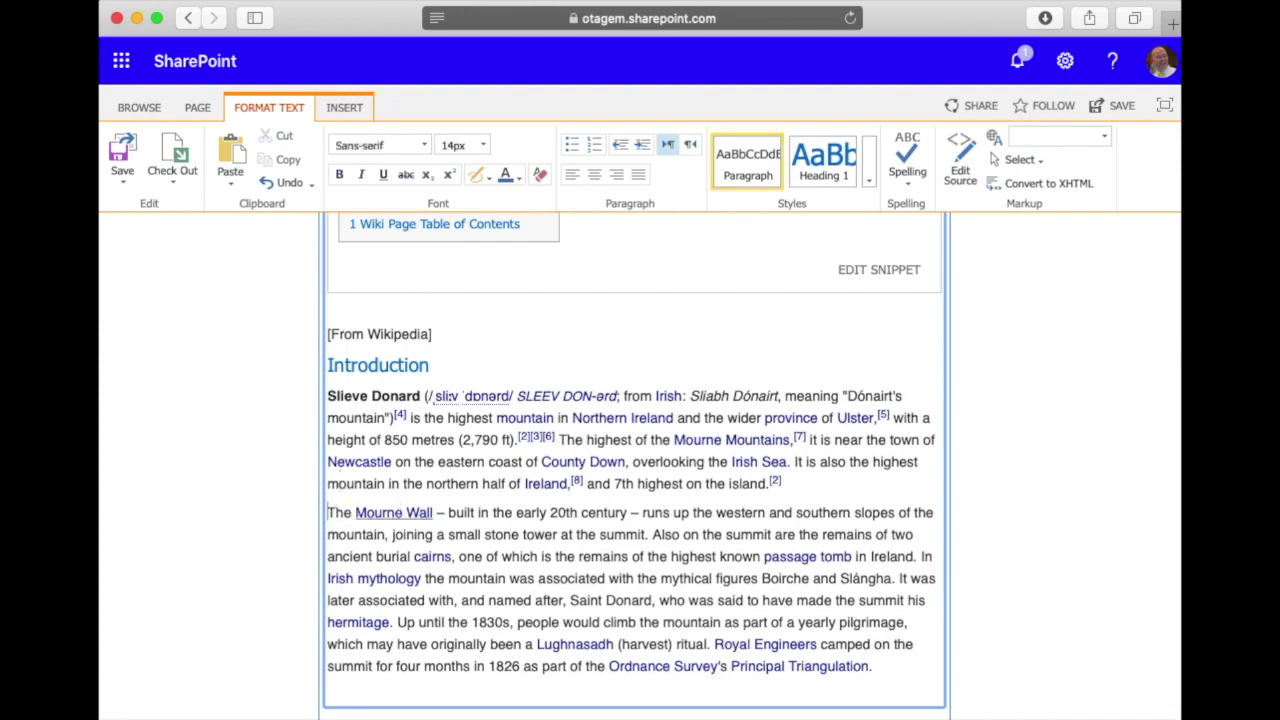
{"action": "left_click", "coordinate": [782, 483]}
{"action": "key", "text": "Return"}
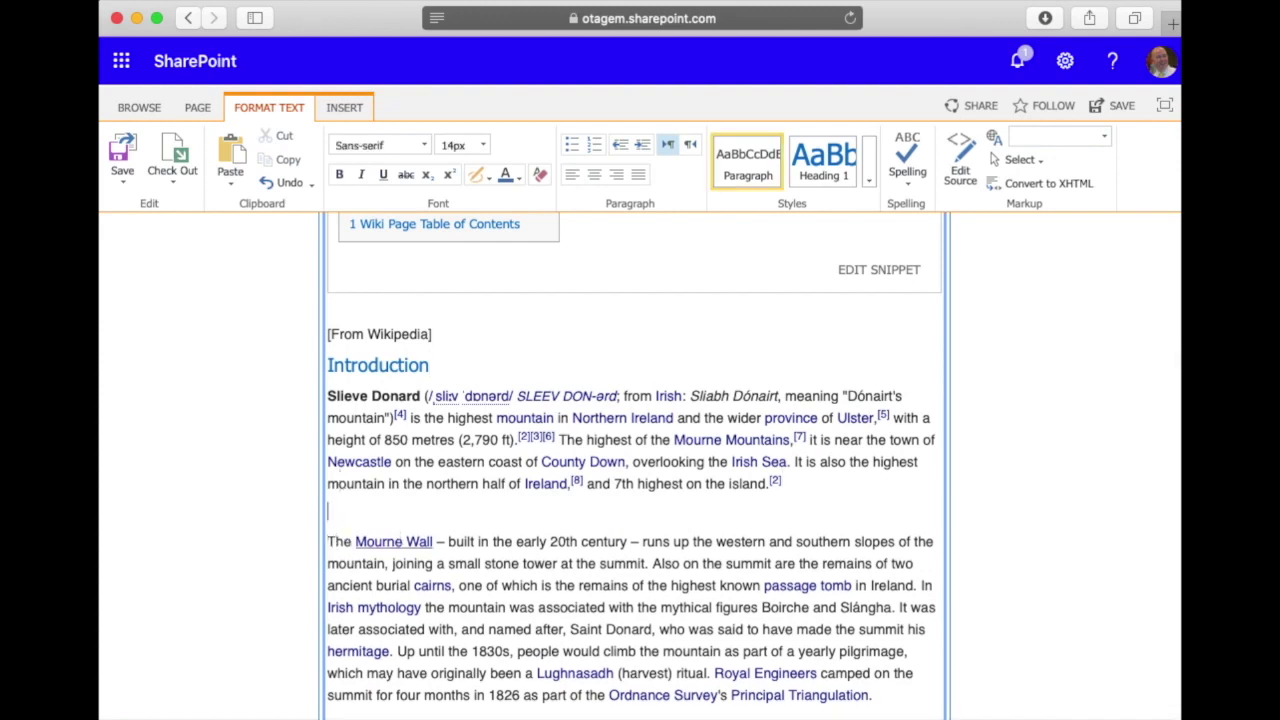
{"action": "type", "text": "The Mourn"}
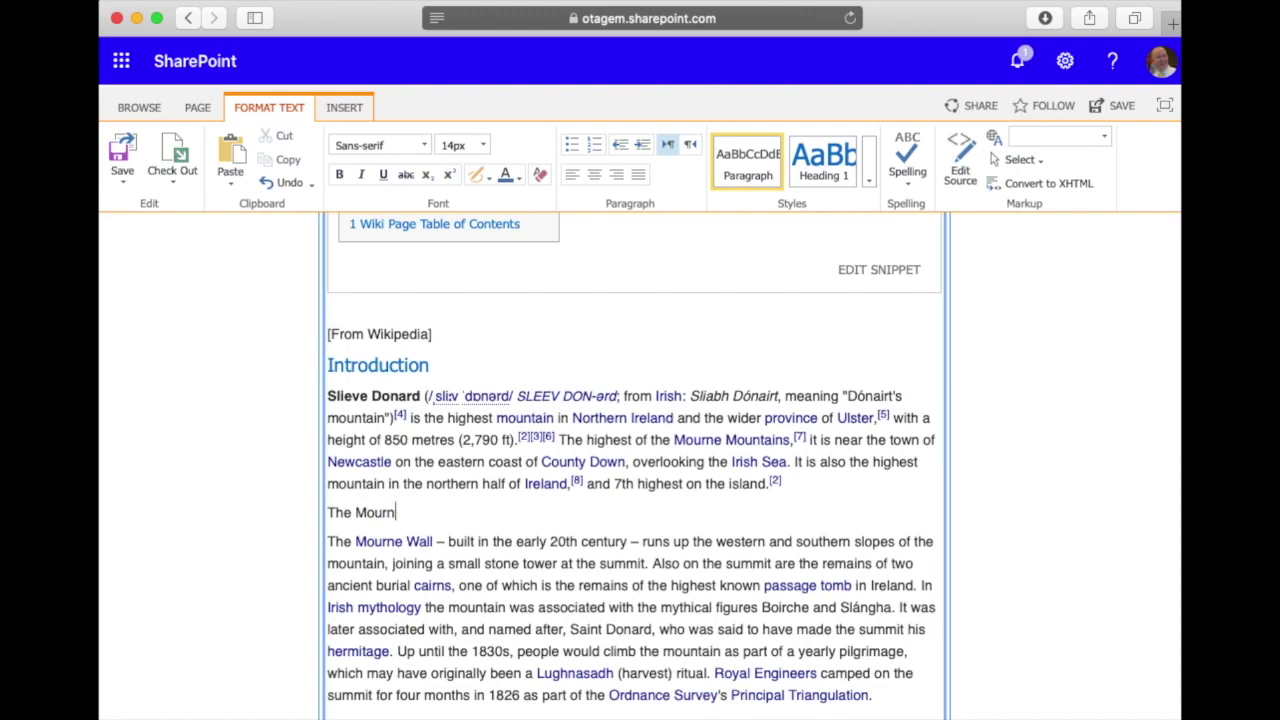
{"action": "type", "text": "e Wall"}
{"action": "left_click", "coordinate": [869, 182]}
- Style 'The Mourne Wall' as a heading and save the Slieve Donard page
{"action": "left_click", "coordinate": [875, 186]}
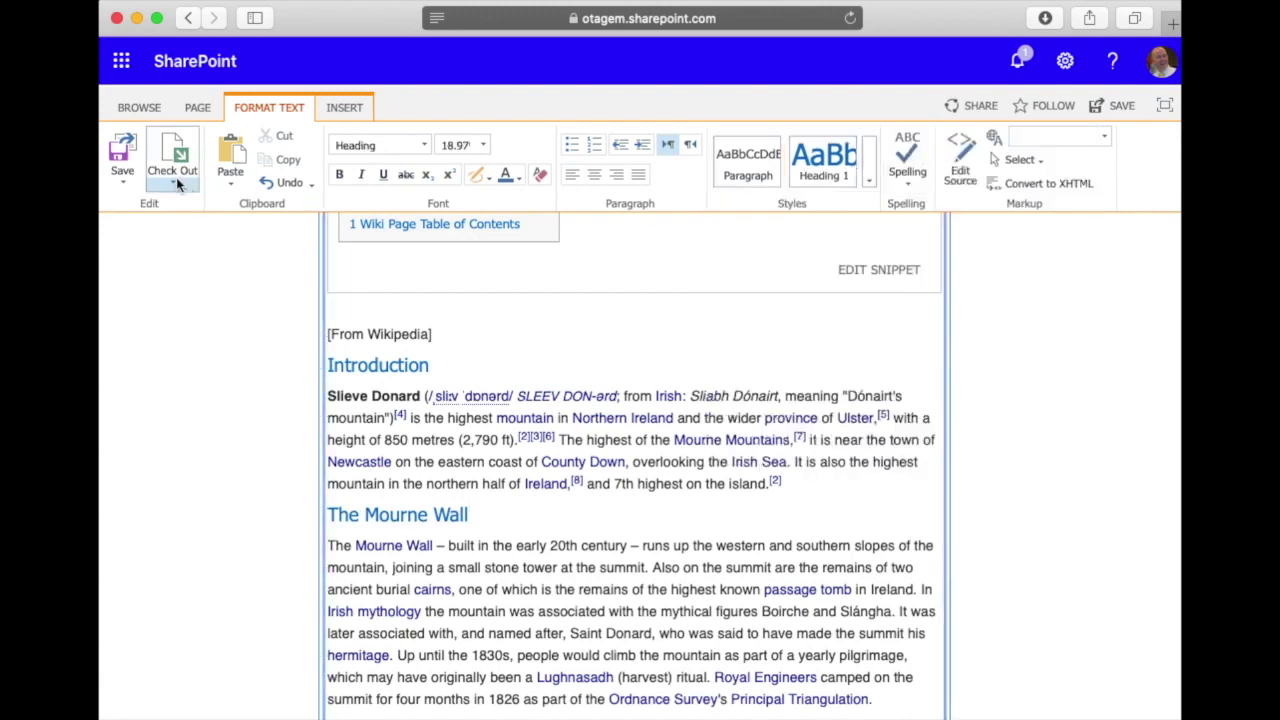
{"action": "left_click", "coordinate": [125, 170]}
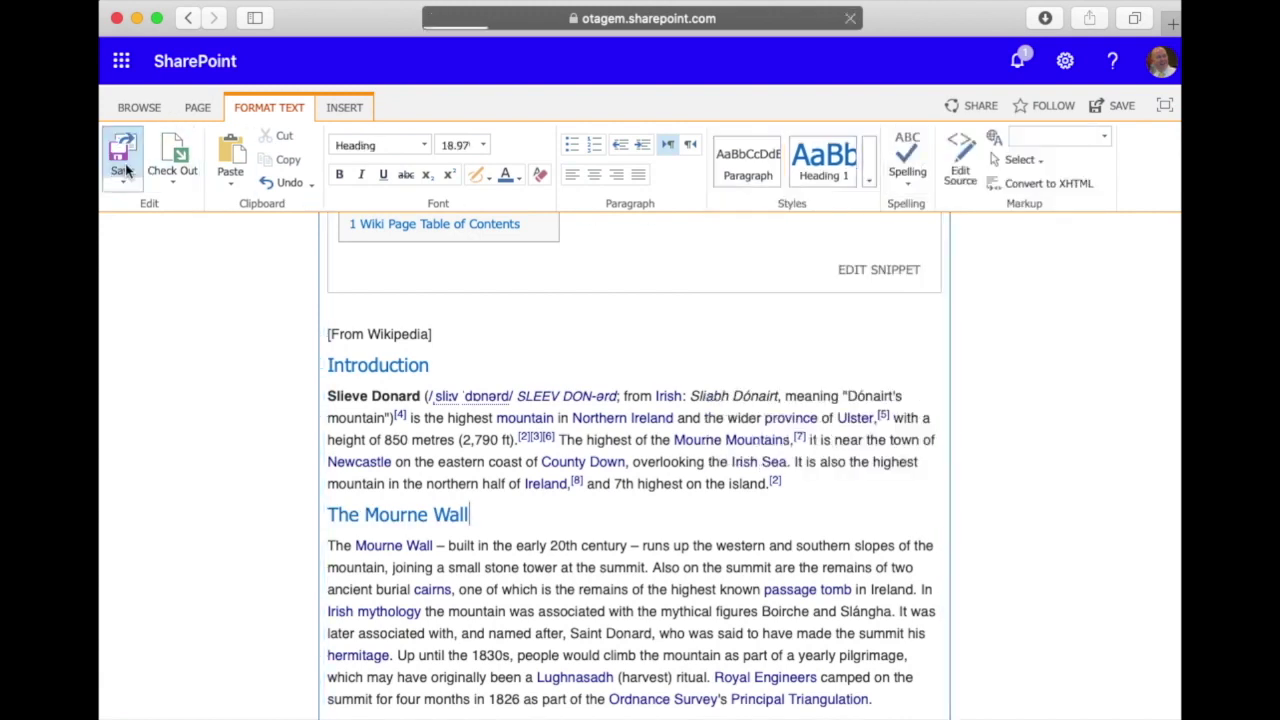